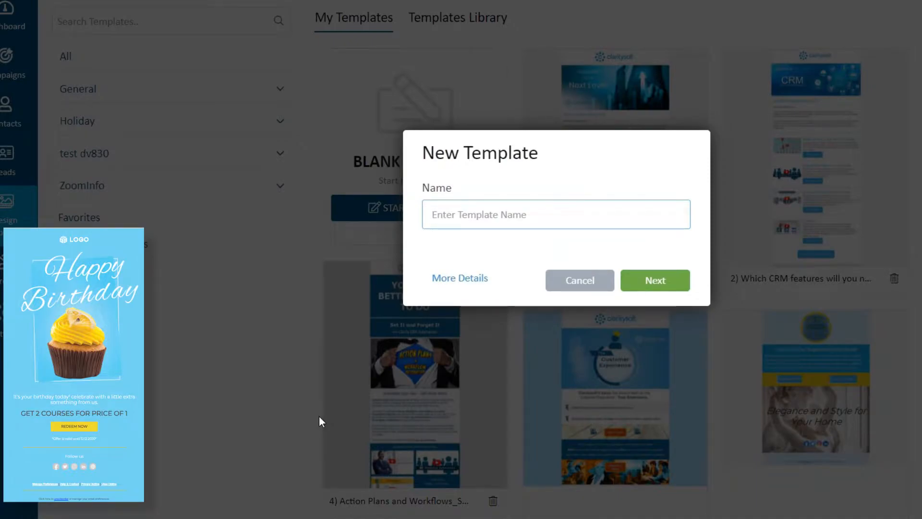
# Name the new blank template Happy Birthday 2 and continue to the designer
pyautogui.write('2')
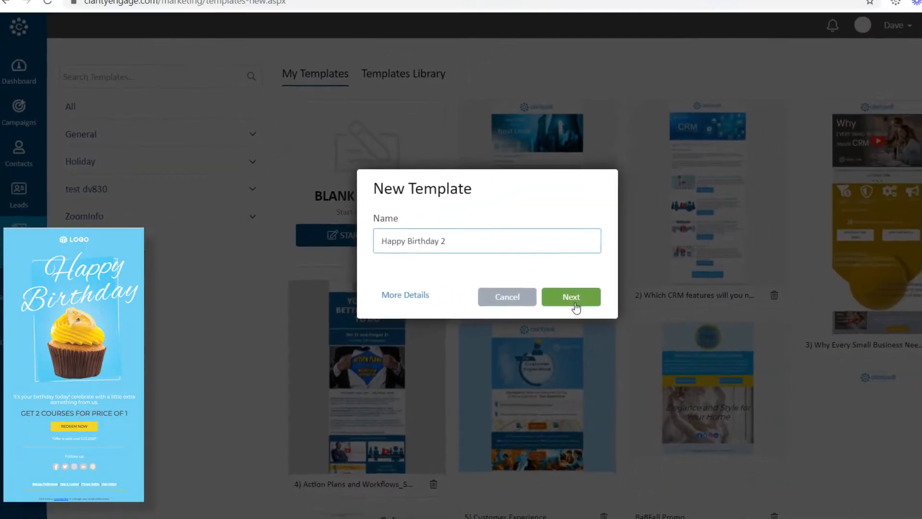
pyautogui.click(576, 308)
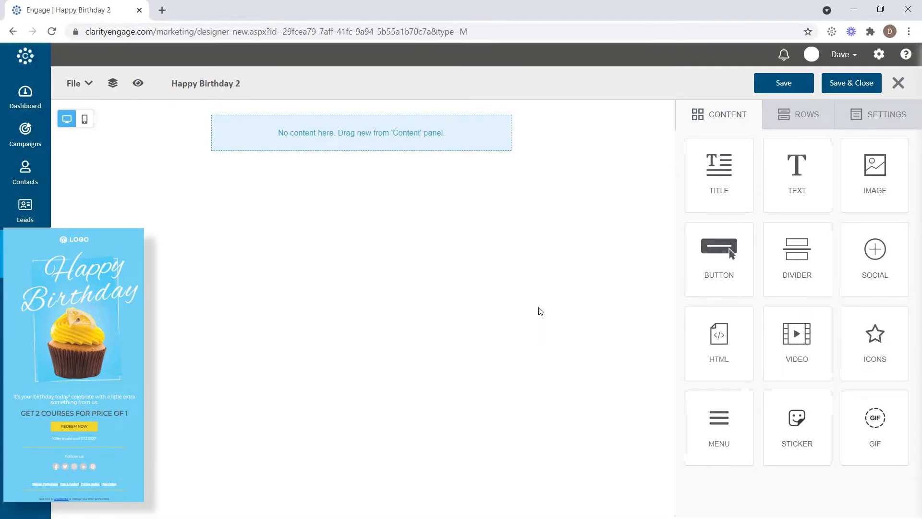
# In the template's general options, set the content area width to 650px and the background color to white, #ffffff
pyautogui.click(888, 77)
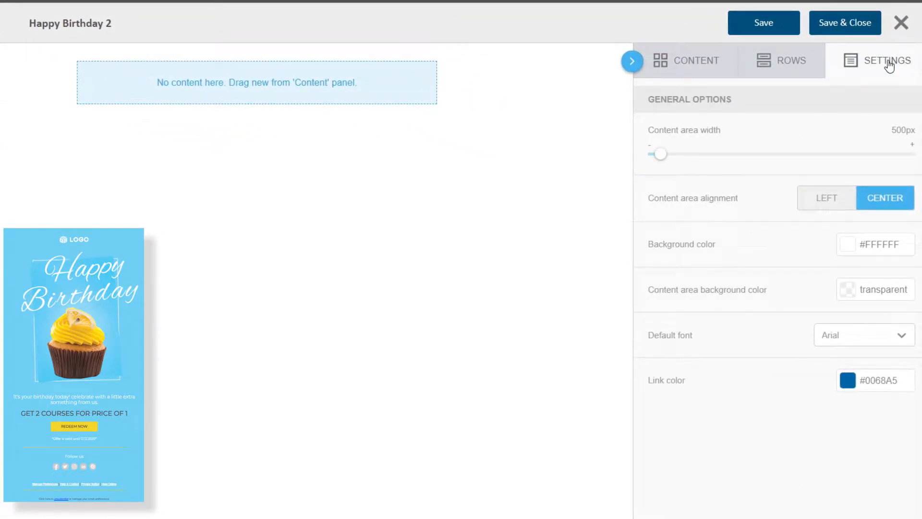
pyautogui.moveTo(658, 153); pyautogui.dragTo(756, 149)
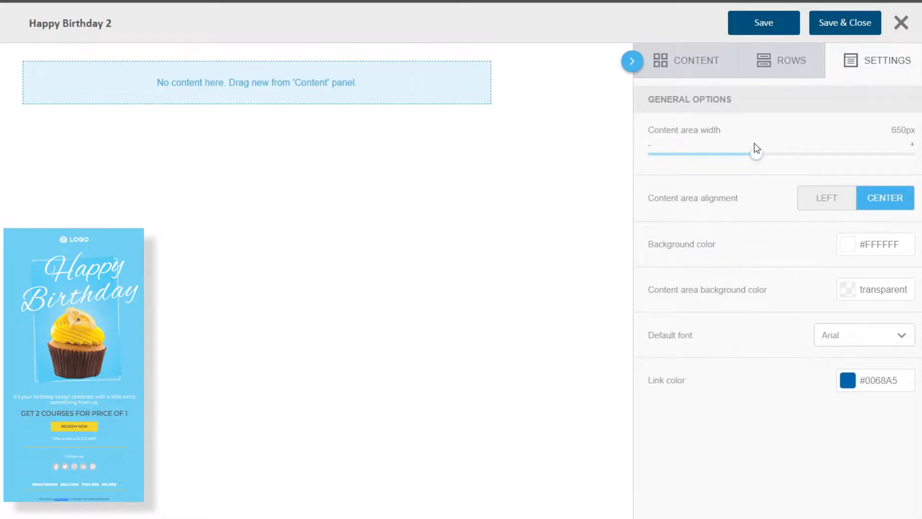
pyautogui.click(854, 248)
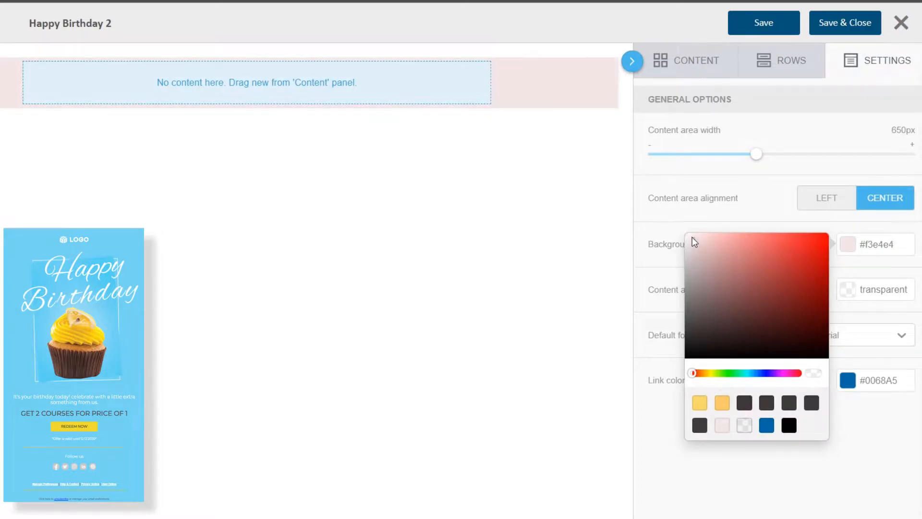
pyautogui.click(709, 210)
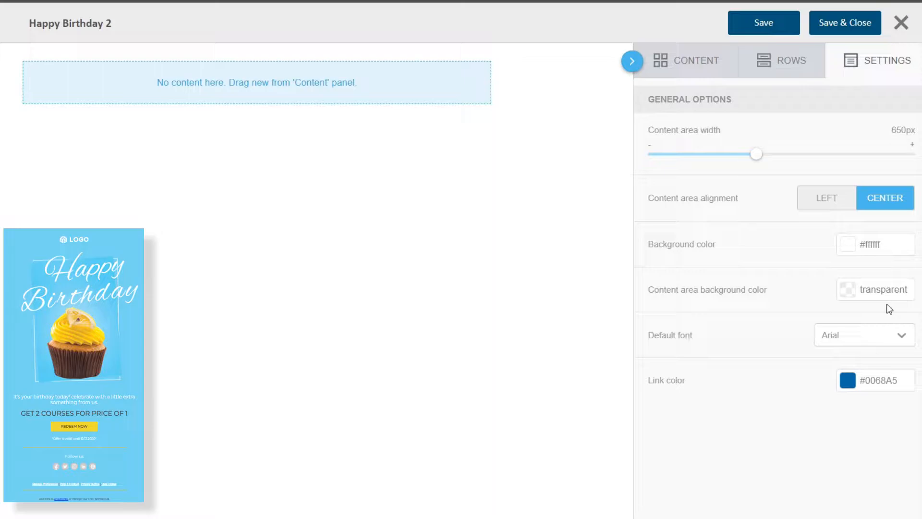
# Set the template's default font to Montserrat
pyautogui.click(903, 336)
pyautogui.scroll(-5, 885, 367)
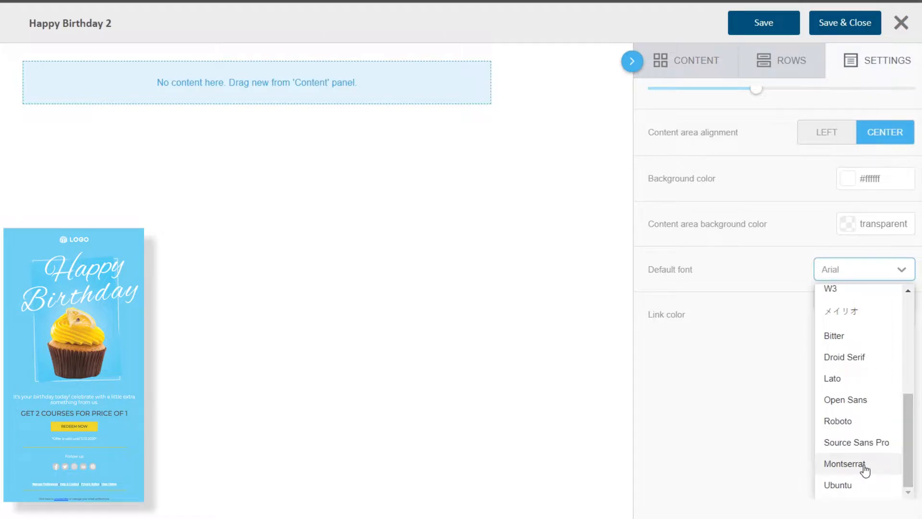
pyautogui.click(845, 464)
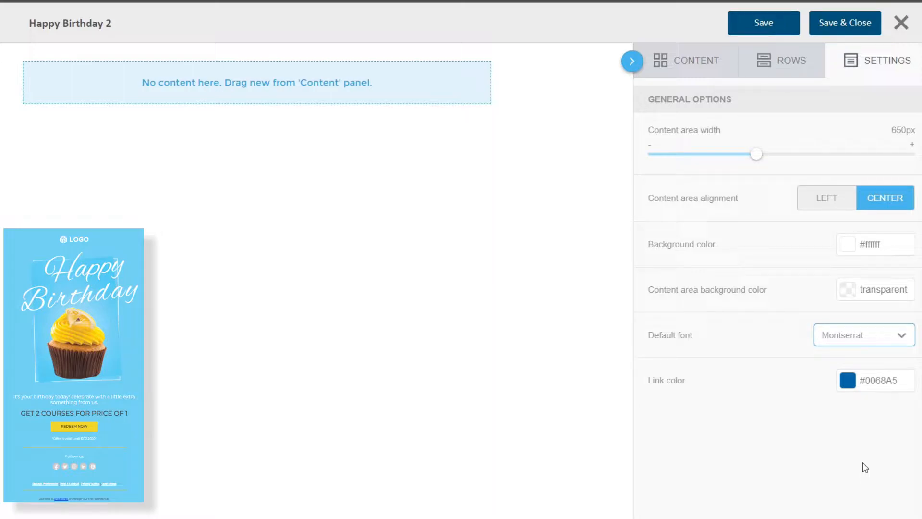
# Look through the available content blocks and the Default, Library and Empty row layouts
pyautogui.click(784, 70)
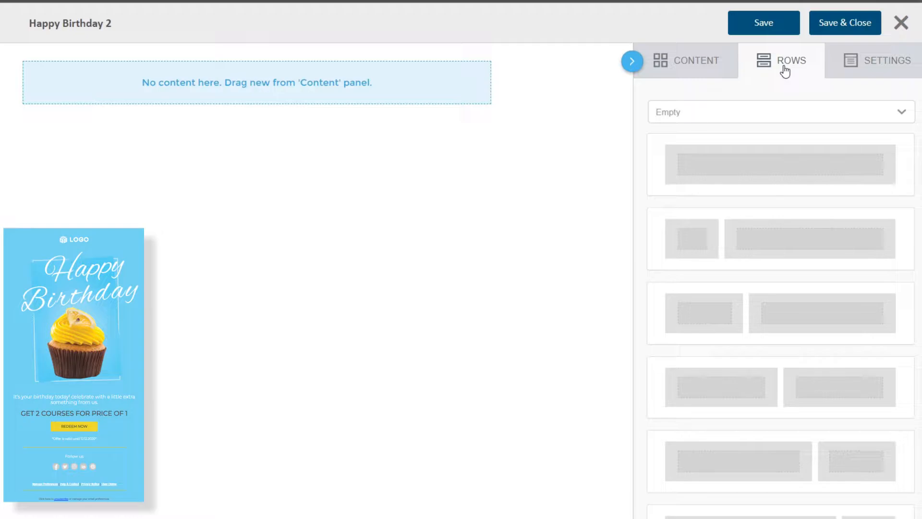
pyautogui.click(699, 61)
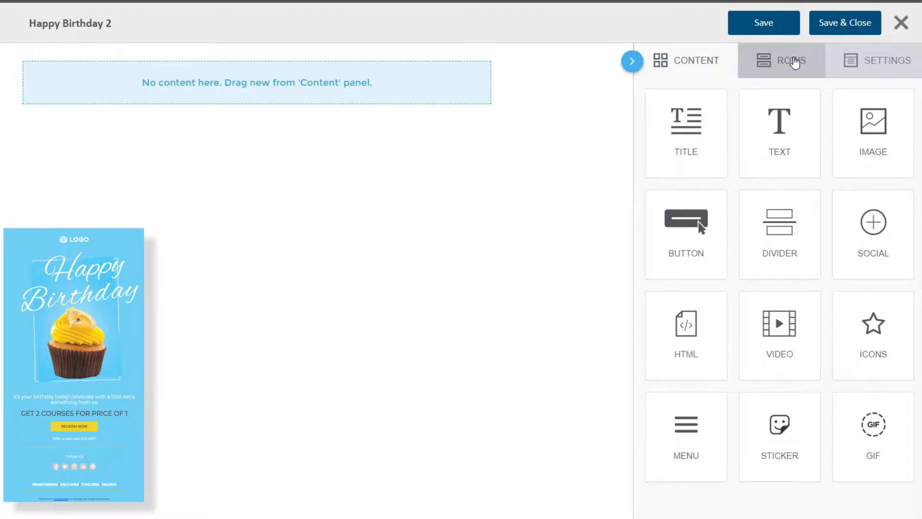
pyautogui.click(794, 61)
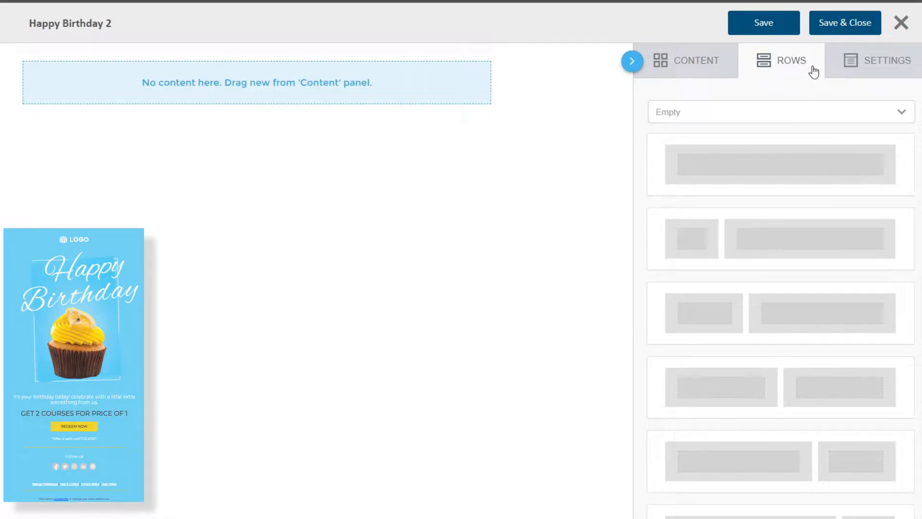
pyautogui.click(797, 122)
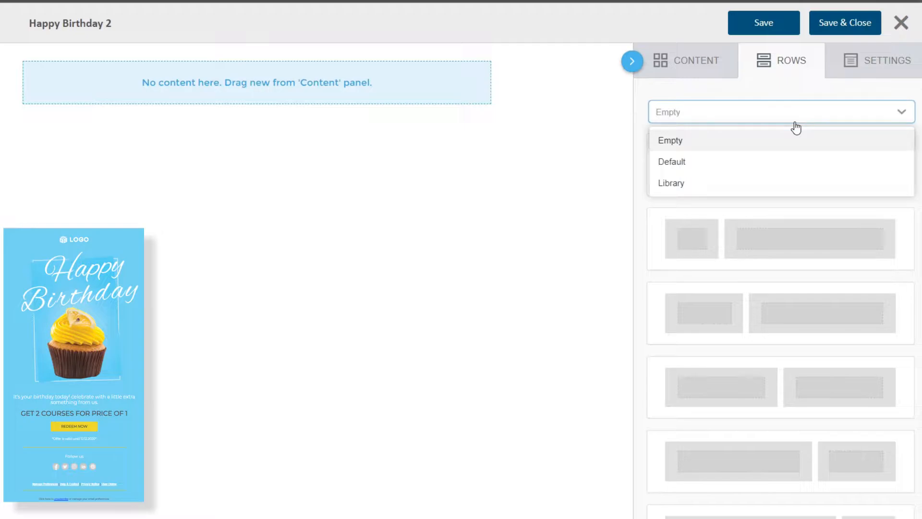
pyautogui.click(779, 169)
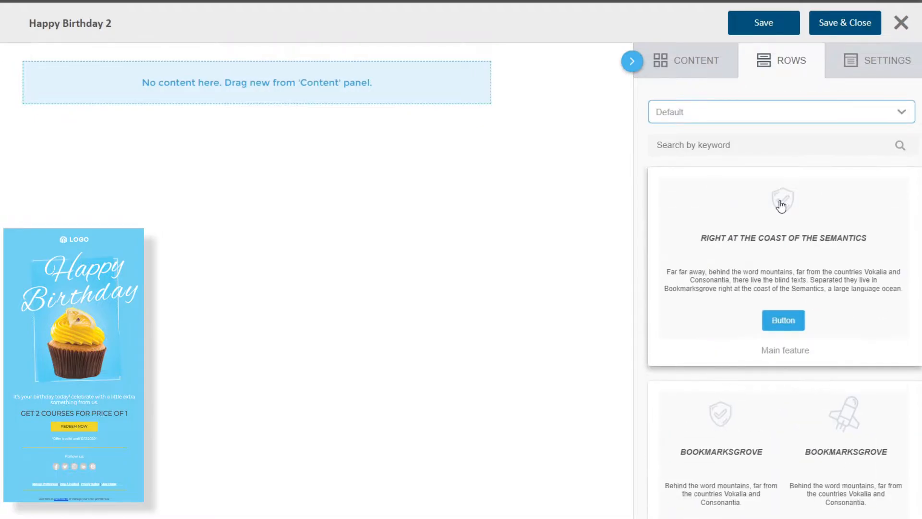
pyautogui.click(780, 117)
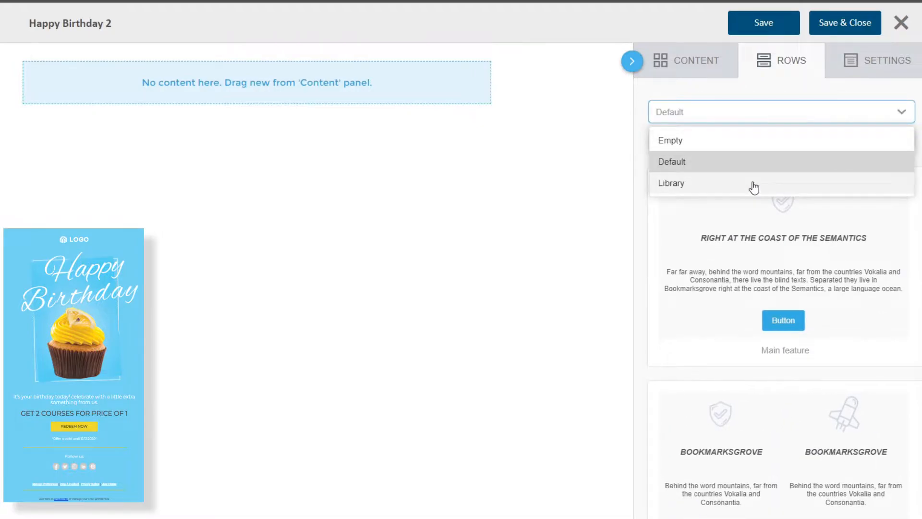
pyautogui.click(753, 186)
pyautogui.scroll(-5, 753, 192)
pyautogui.scroll(6, 753, 190)
pyautogui.click(755, 114)
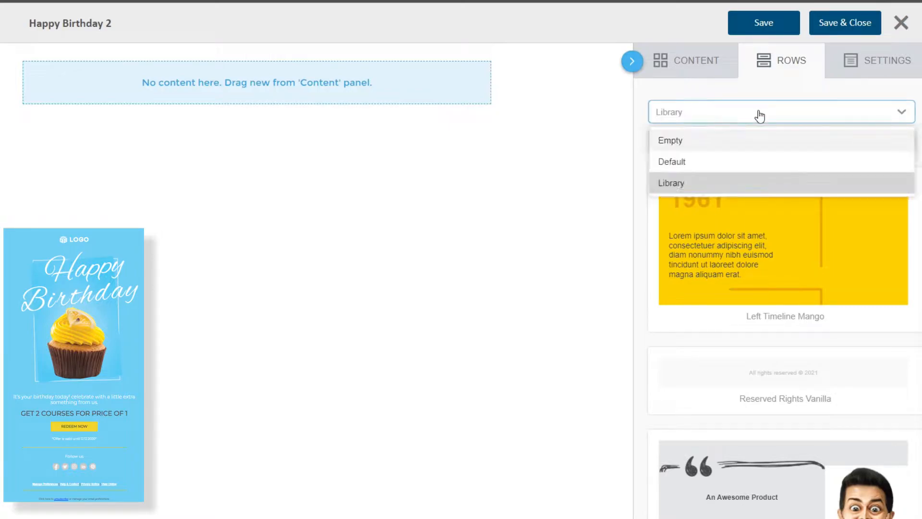
pyautogui.click(744, 145)
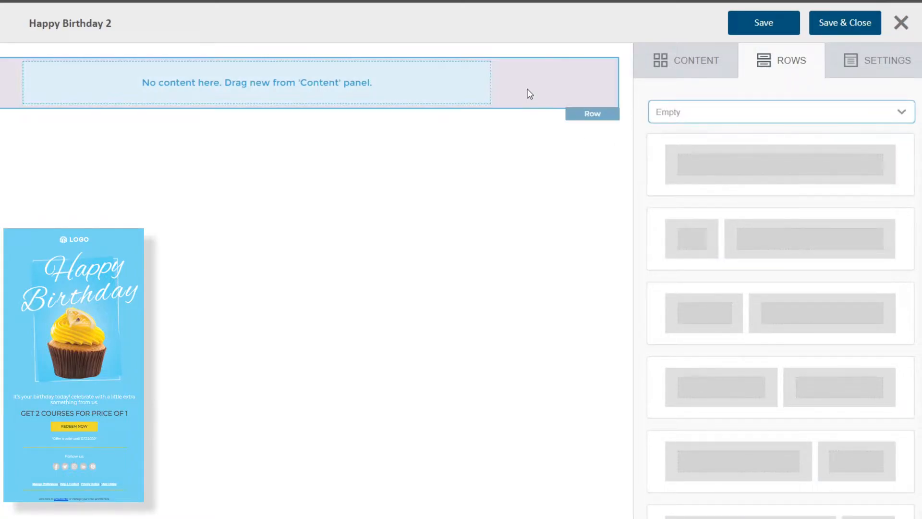
# Select the empty row and set its content background color to bright blue, #17b1df
pyautogui.click(555, 81)
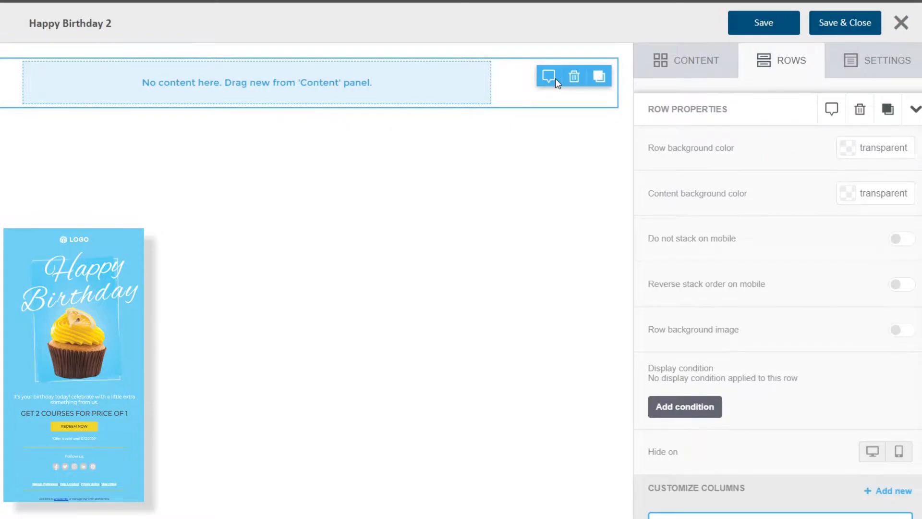
pyautogui.click(873, 193)
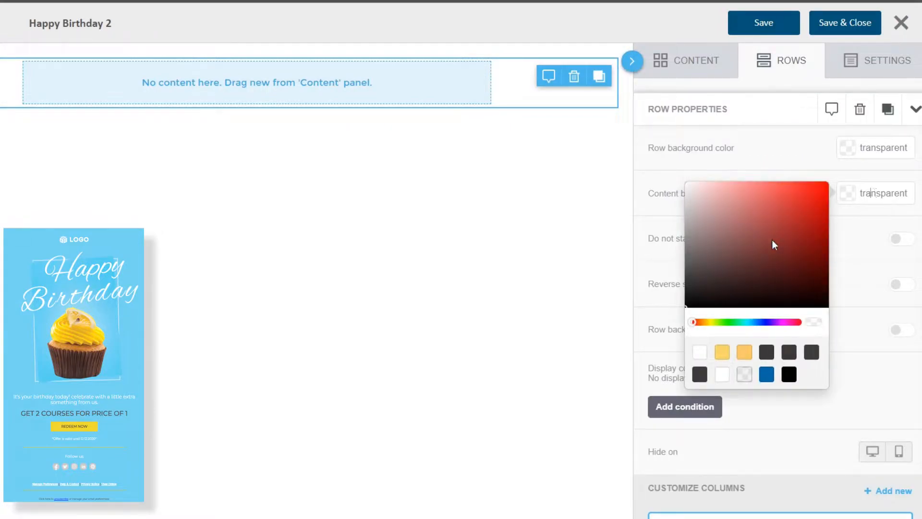
pyautogui.moveTo(690, 328); pyautogui.dragTo(750, 329)
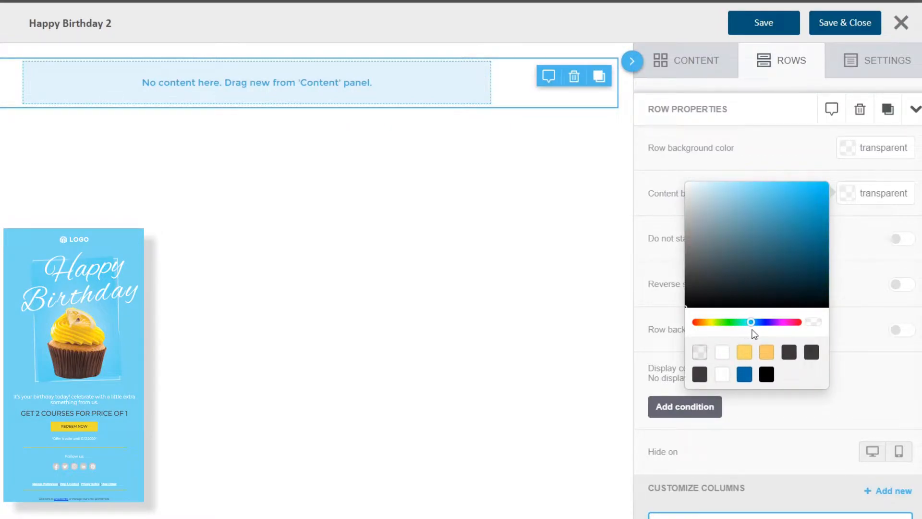
pyautogui.click(815, 197)
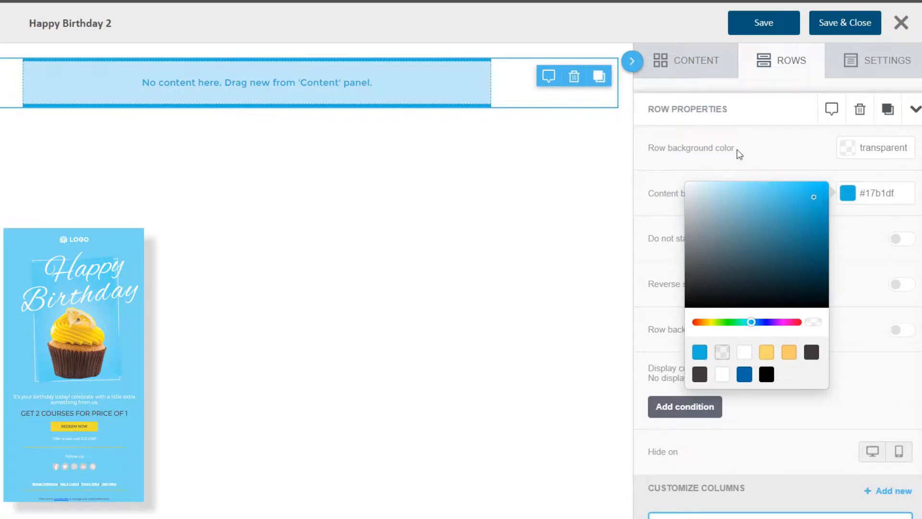
# Add an image block to the blue row and browse to the editor_images folder for its file
pyautogui.click(696, 61)
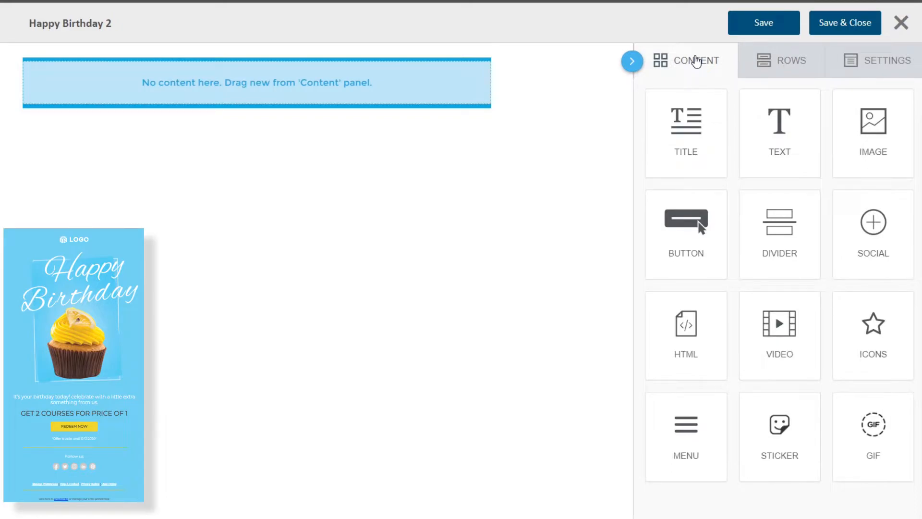
pyautogui.moveTo(886, 140); pyautogui.dragTo(261, 65)
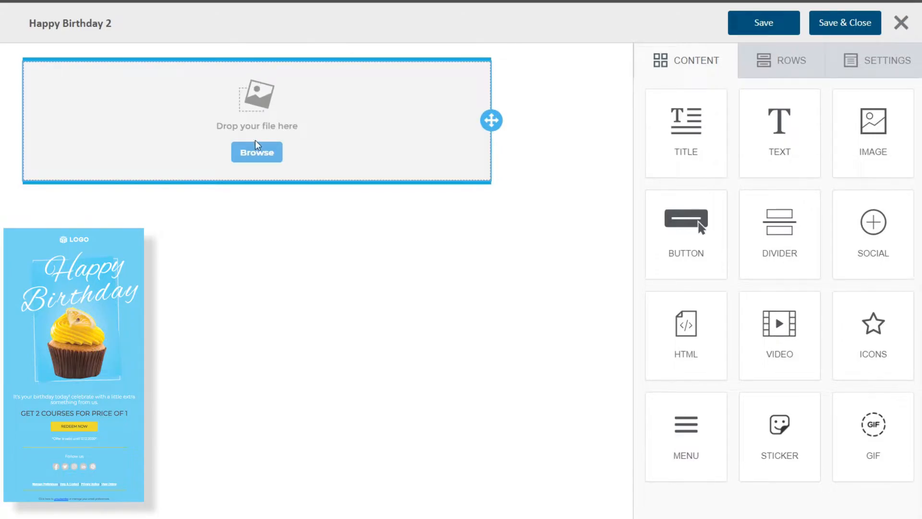
pyautogui.click(257, 153)
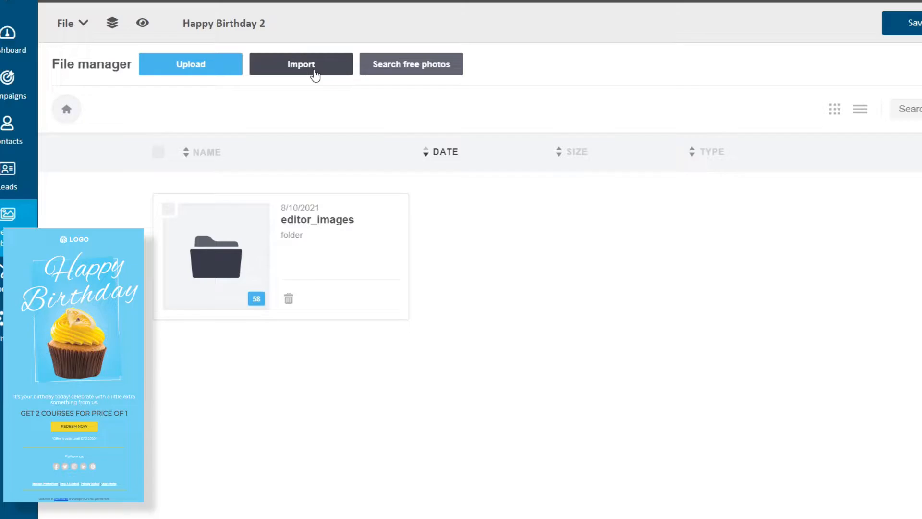
pyautogui.click(255, 235)
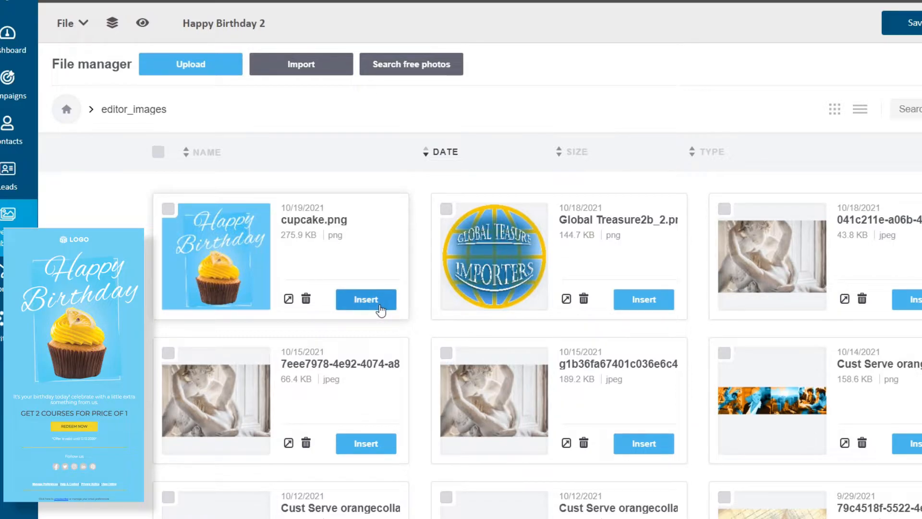
# Search the free stock photos for "cake", look through two pages of results, and leave the file manager
pyautogui.click(441, 67)
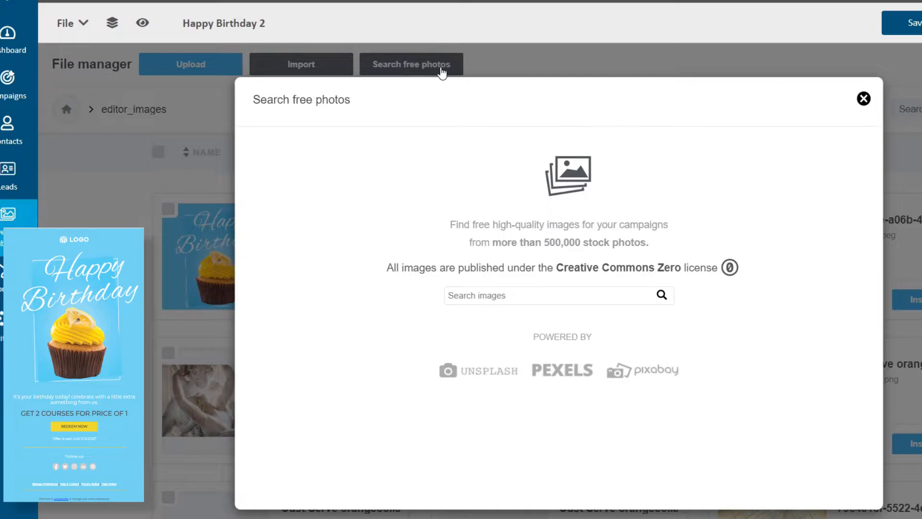
pyautogui.click(472, 295)
pyautogui.write('cake')
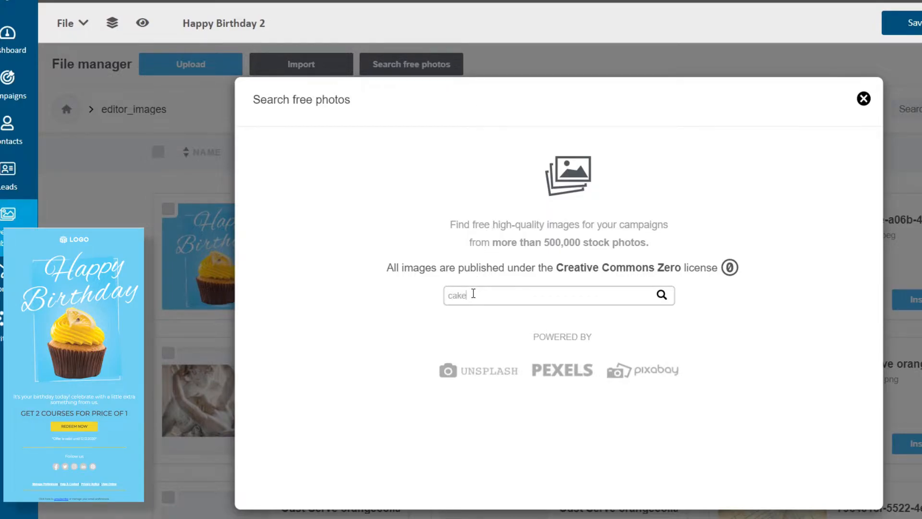
pyautogui.press('Return')
pyautogui.scroll(-10, 512, 287)
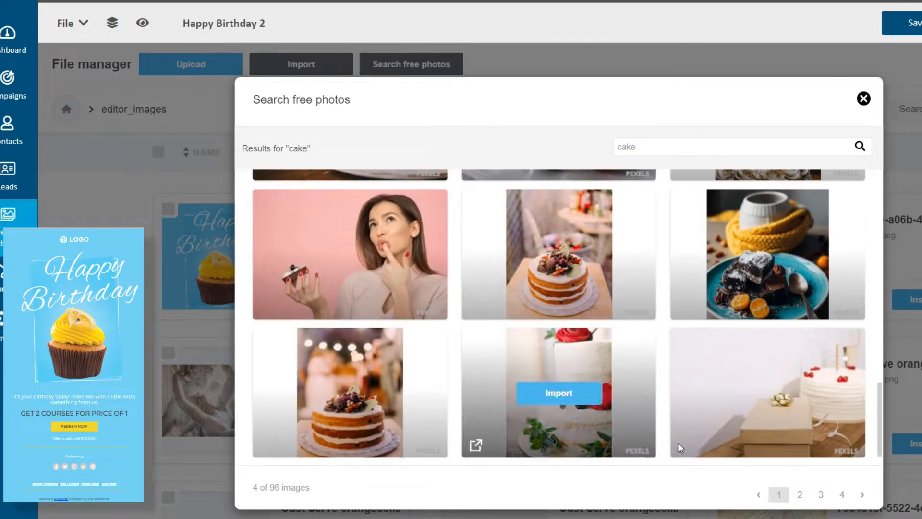
pyautogui.click(800, 495)
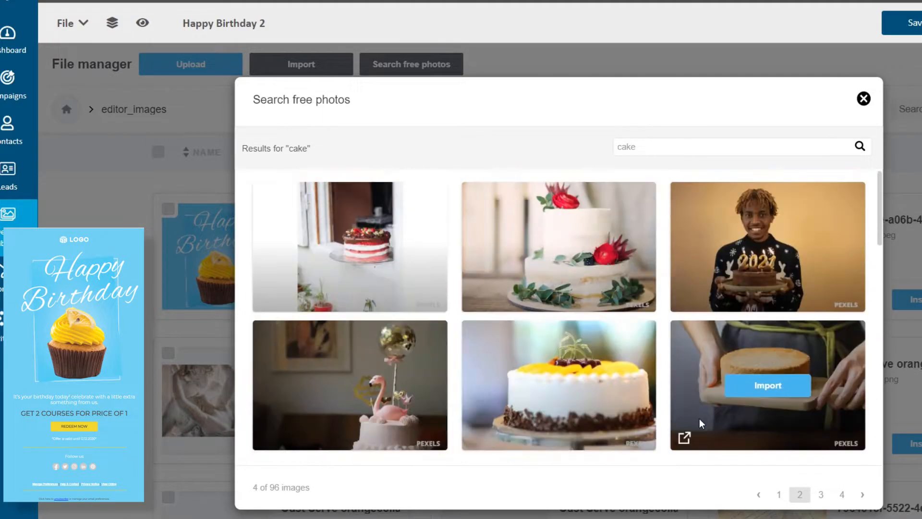
pyautogui.click(863, 99)
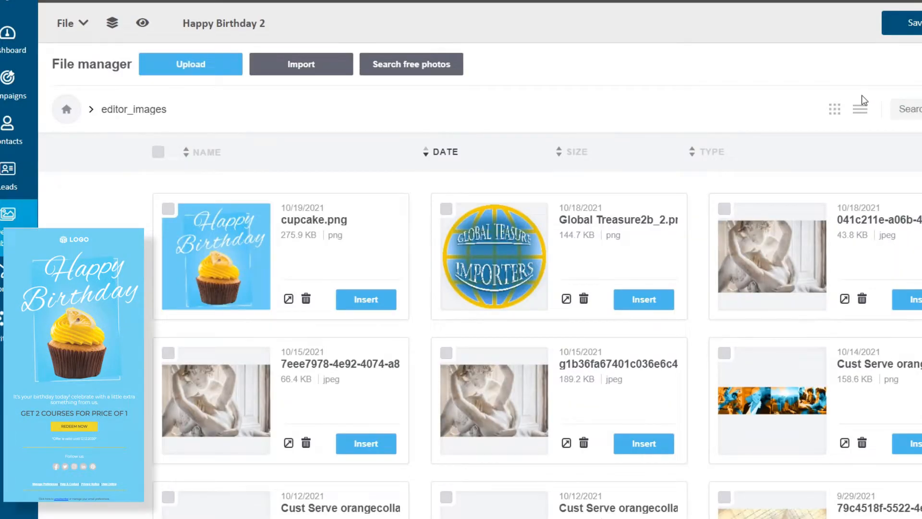
pyautogui.press('Escape')
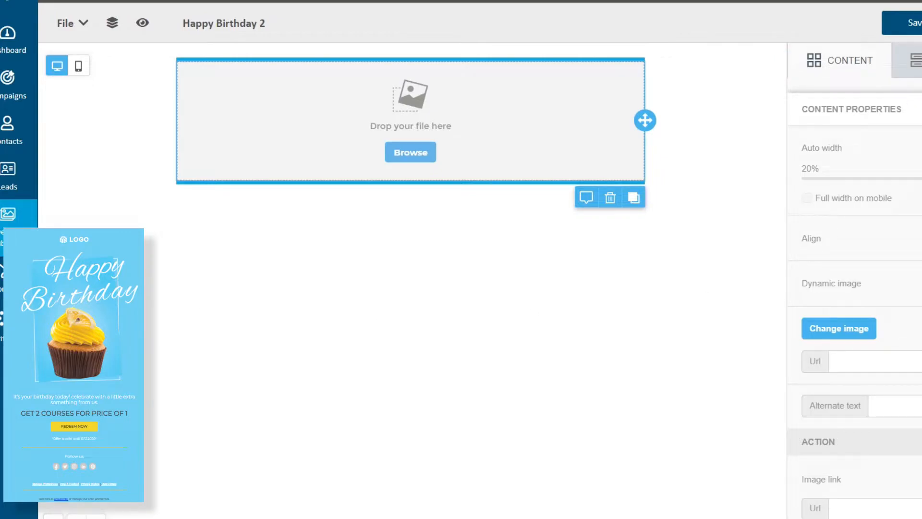
# Place Logo_temp_2.png in the image block and shrink the logo with its auto width turned off
pyautogui.moveTo(375, 288); pyautogui.dragTo(394, 152)
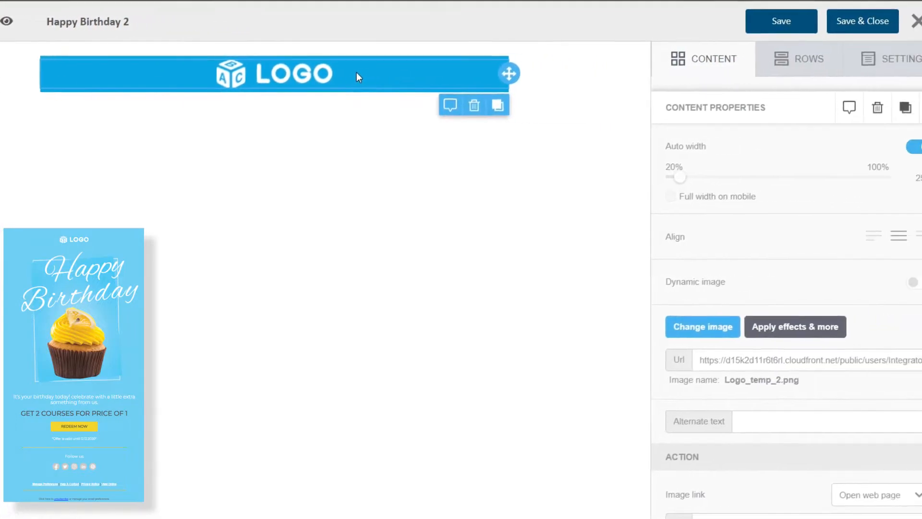
pyautogui.click(904, 146)
pyautogui.moveTo(662, 175); pyautogui.dragTo(634, 177)
# Enable separate padding for each side of the logo block and set the top padding to 35
pyautogui.scroll(-5, 725, 205)
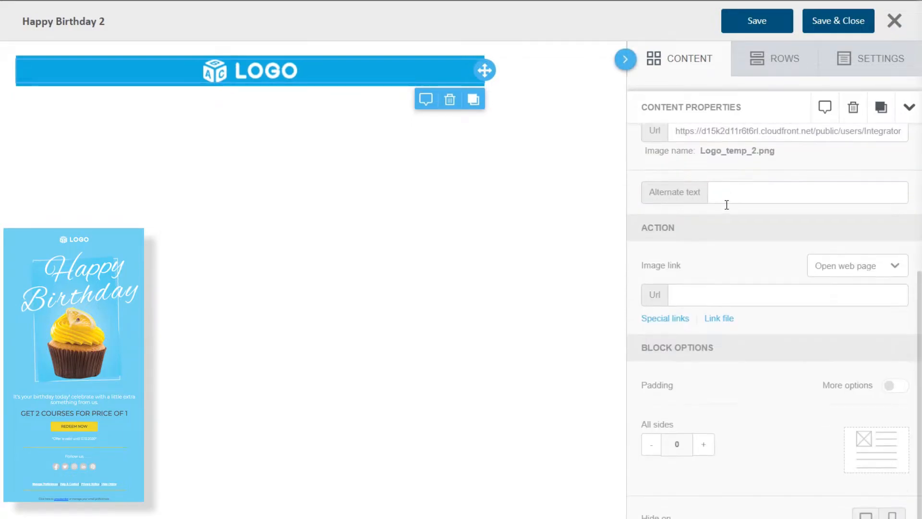
pyautogui.click(894, 386)
pyautogui.click(705, 446)
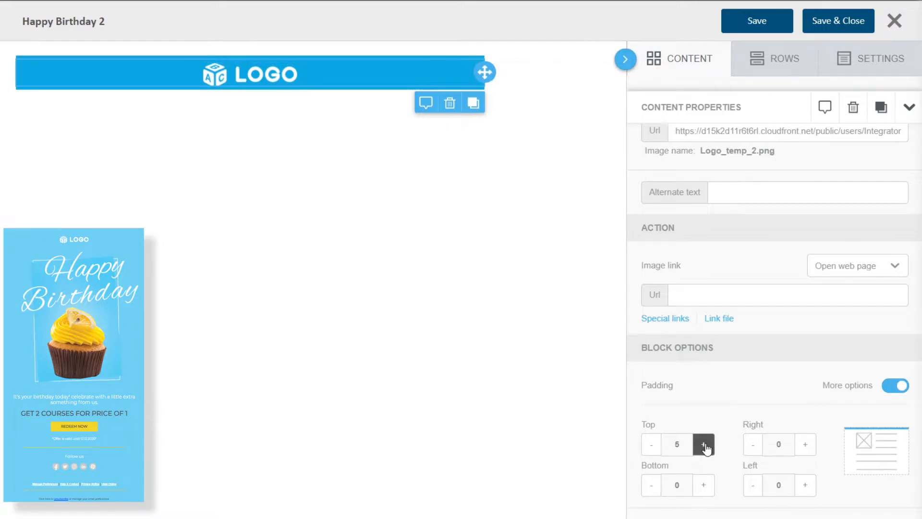
pyautogui.click(705, 446)
pyautogui.click(706, 446)
pyautogui.click(705, 445)
pyautogui.click(705, 445)
pyautogui.click(705, 445)
pyautogui.click(705, 445)
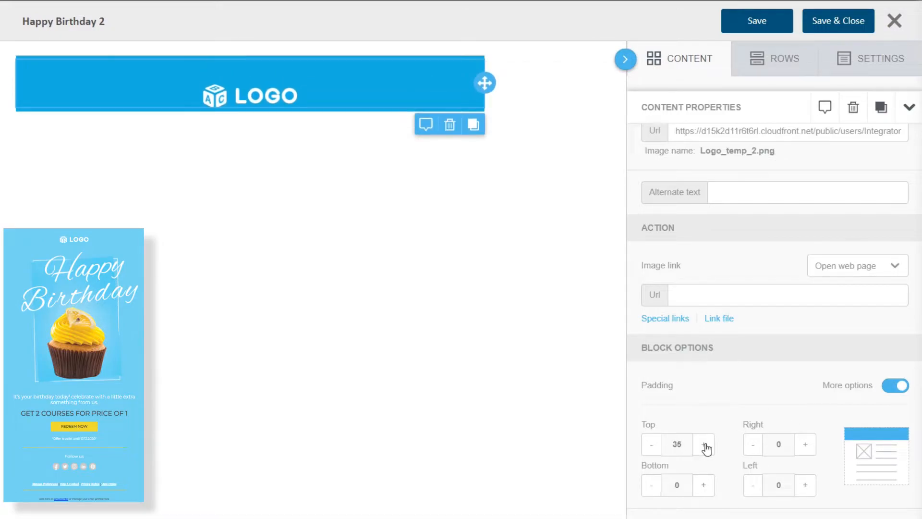
pyautogui.click(692, 292)
pyautogui.write('https://myco/hppybd.com')
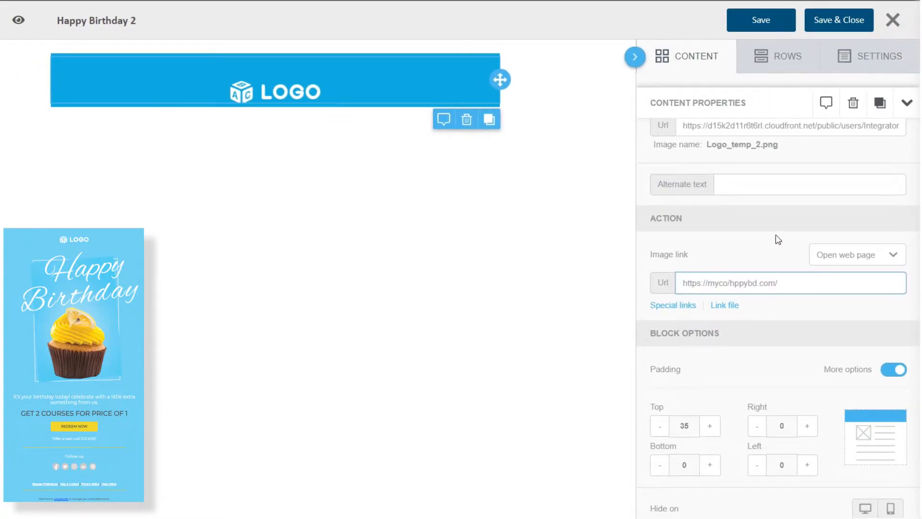
# Add a one-column row below the logo row, place an image block in it and insert cupcake.png
pyautogui.click(773, 58)
pyautogui.moveTo(762, 153); pyautogui.dragTo(238, 104)
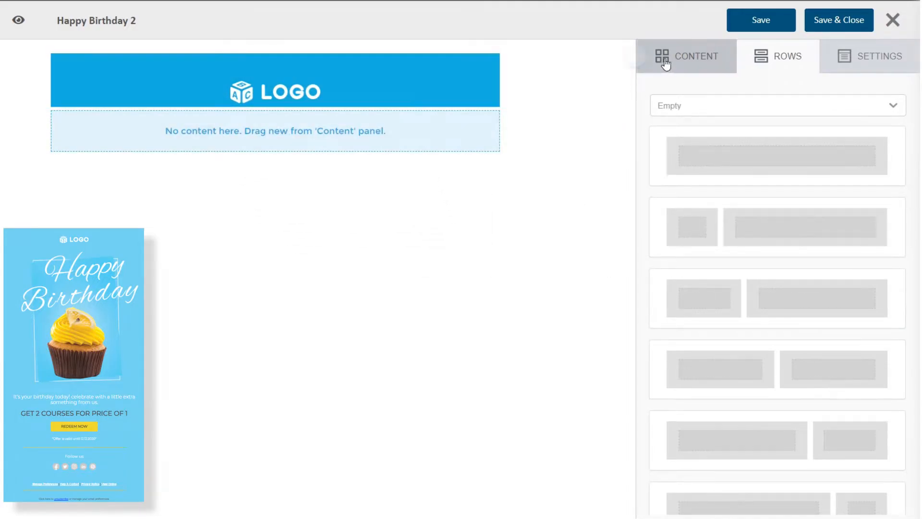
pyautogui.click(682, 57)
pyautogui.moveTo(866, 128); pyautogui.dragTo(271, 120)
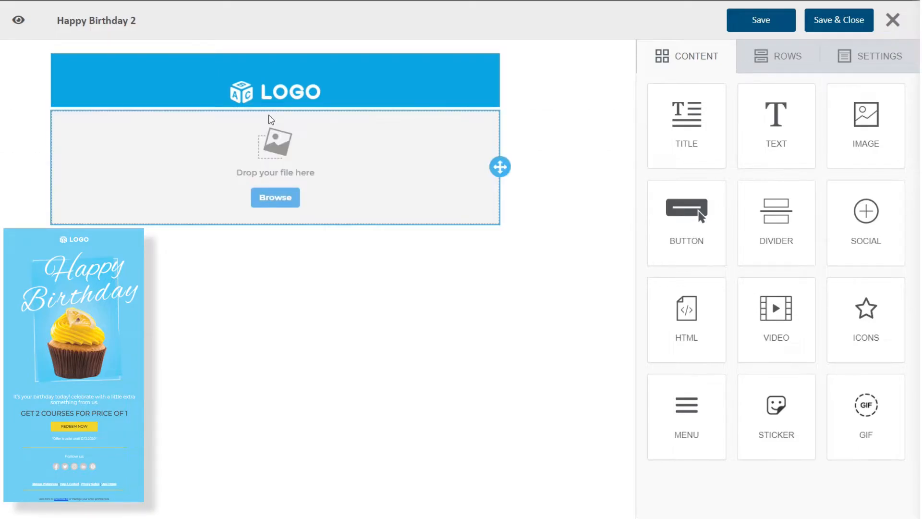
pyautogui.click(280, 198)
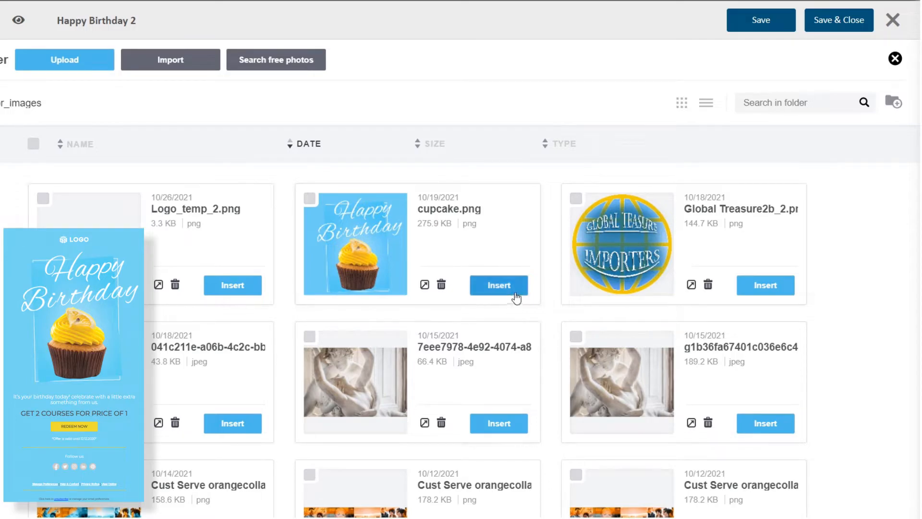
pyautogui.click(498, 286)
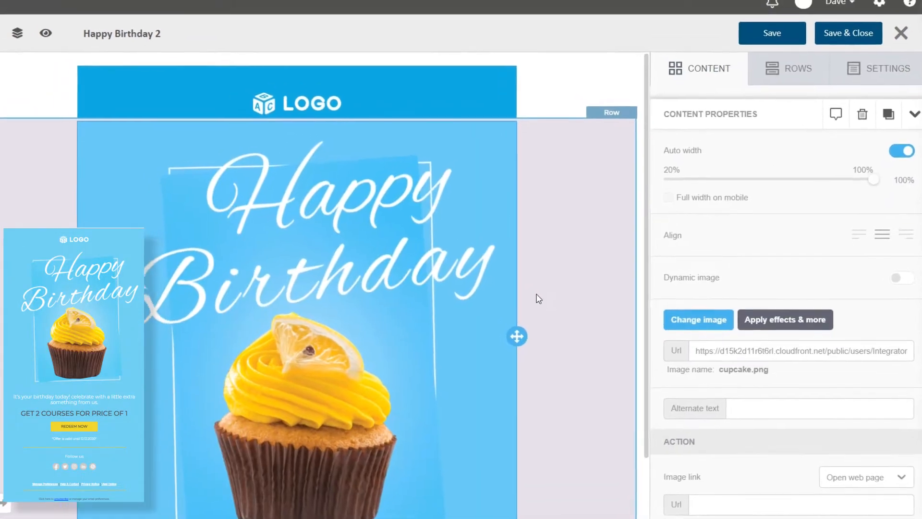
# Set the top column padding of the cupcake image row to 0
pyautogui.click(523, 287)
pyautogui.scroll(-6, 850, 344)
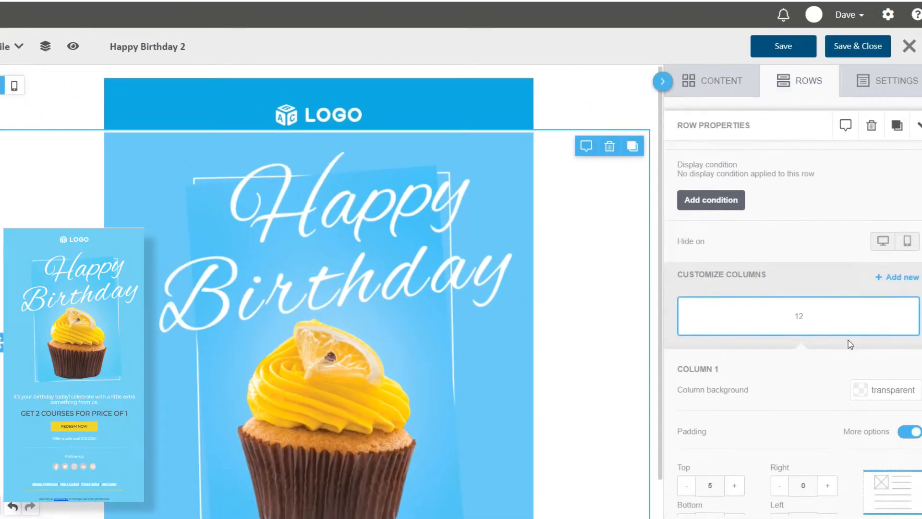
pyautogui.click(687, 355)
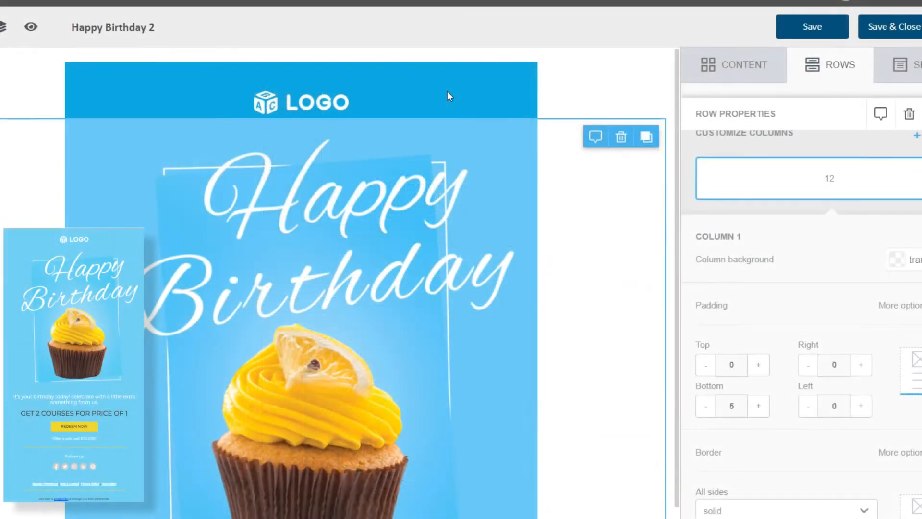
# Set the content area background color in the general options to #6dcff6
pyautogui.click(579, 93)
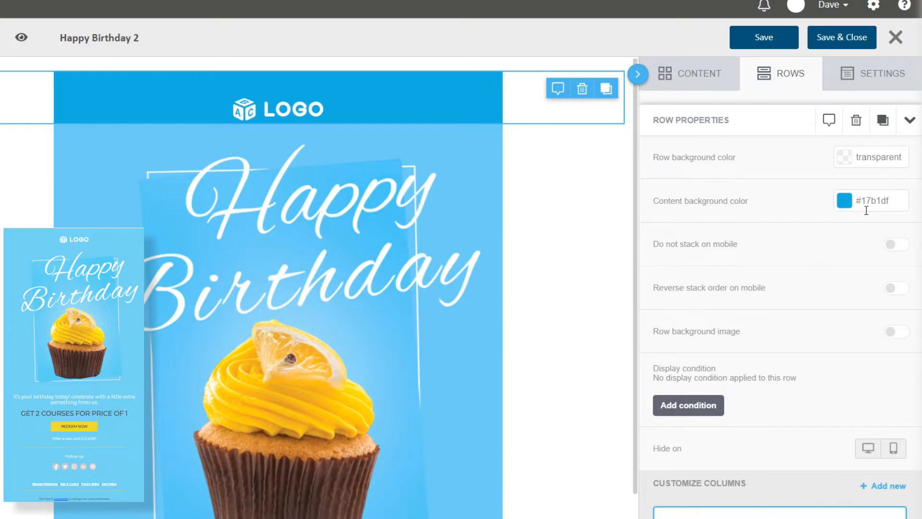
pyautogui.click(879, 75)
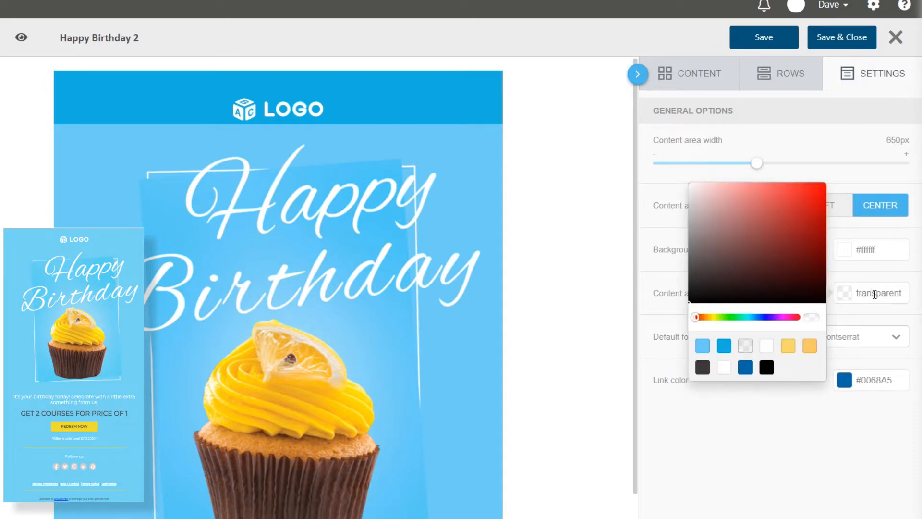
pyautogui.doubleClick(869, 293)
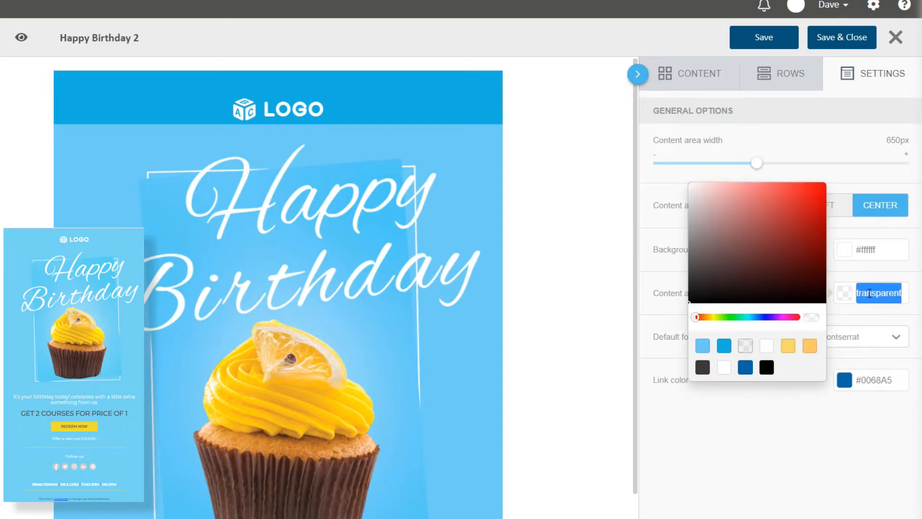
pyautogui.write('#6dcff6')
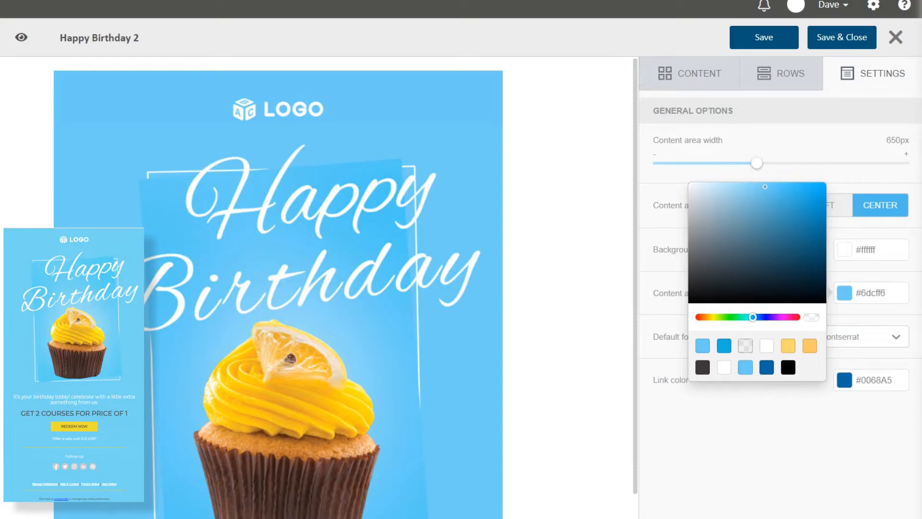
# Add a one-column row with a text block under the cupcake image reading "It's your birthday today! celebrate with a little extra something from us."
pyautogui.click(799, 83)
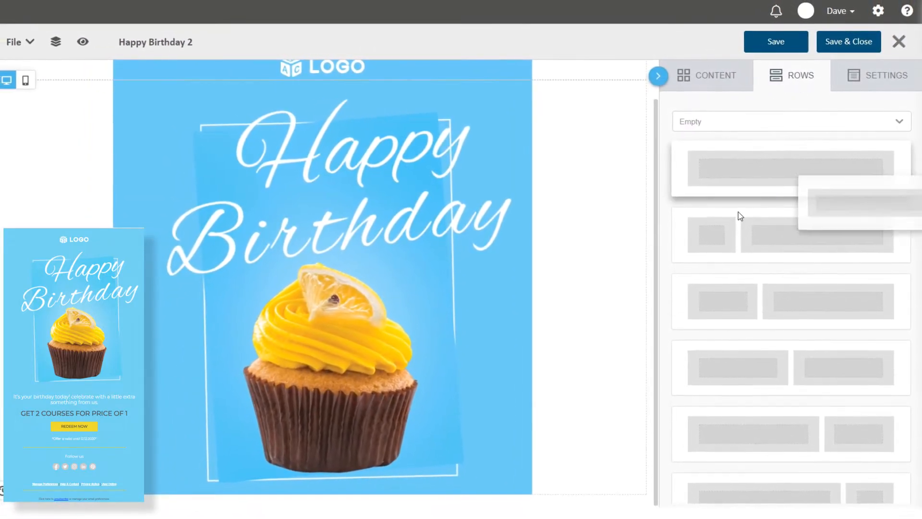
pyautogui.moveTo(739, 211); pyautogui.dragTo(307, 471)
pyautogui.click(712, 76)
pyautogui.moveTo(788, 140); pyautogui.dragTo(330, 449)
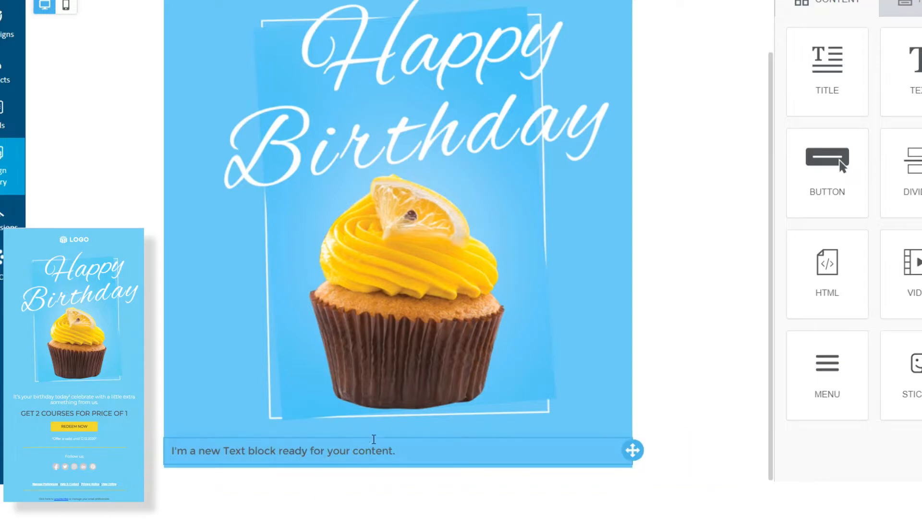
pyautogui.click(402, 450)
pyautogui.hotkey('ctrl', 'a')
pyautogui.write("It's your birthday today! celebrate with a little extra something from us.")
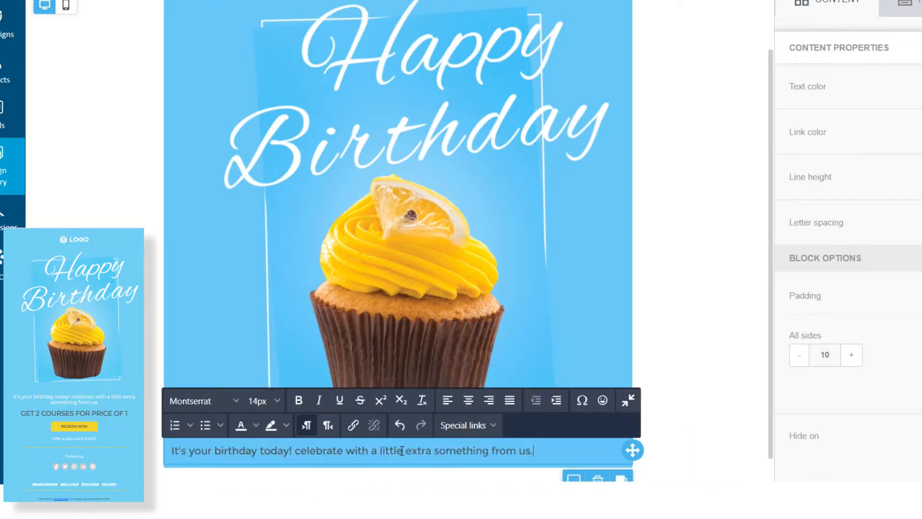
# Set the birthday message under the cupcake to 22px in the Montserrat font
pyautogui.hotkey('ctrl', 'a')
pyautogui.click(262, 401)
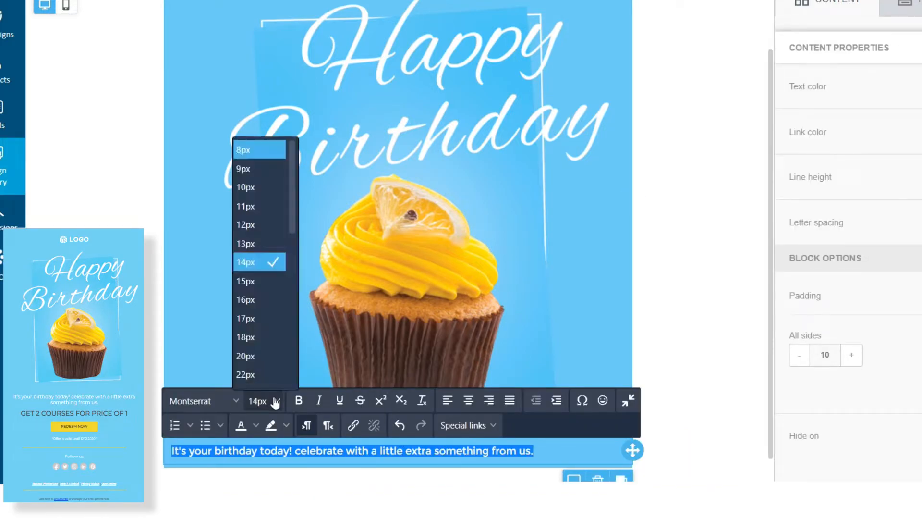
pyautogui.click(267, 377)
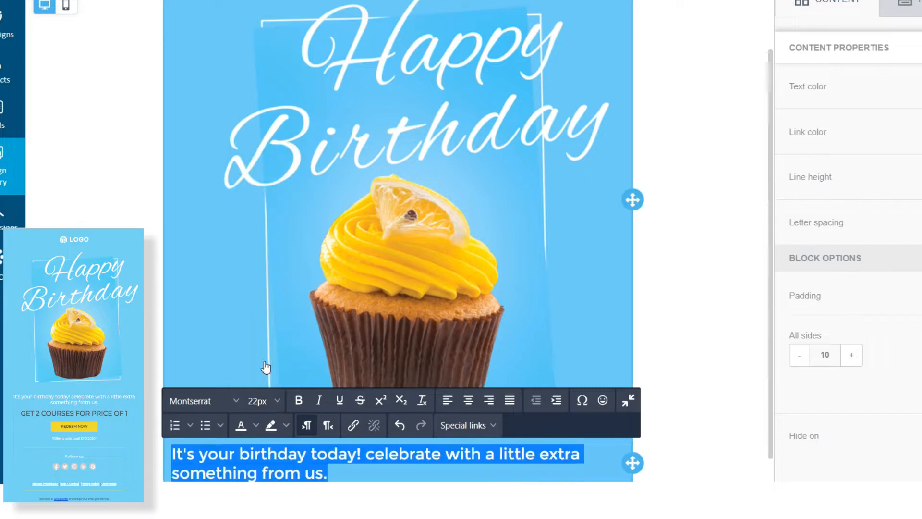
pyautogui.click(228, 401)
pyautogui.scroll(-3, 207, 288)
pyautogui.click(217, 358)
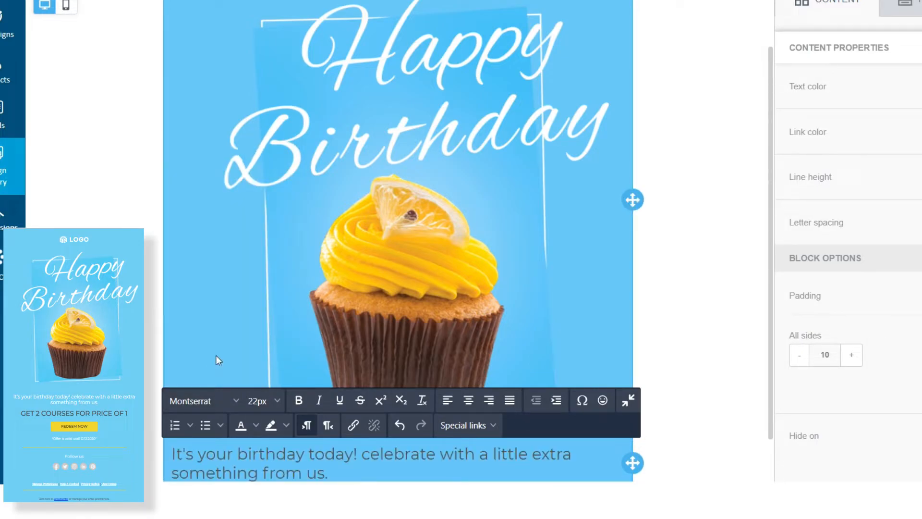
# Color the birthday message white and center it in its block
pyautogui.hotkey('ctrl', 'a')
pyautogui.click(257, 425)
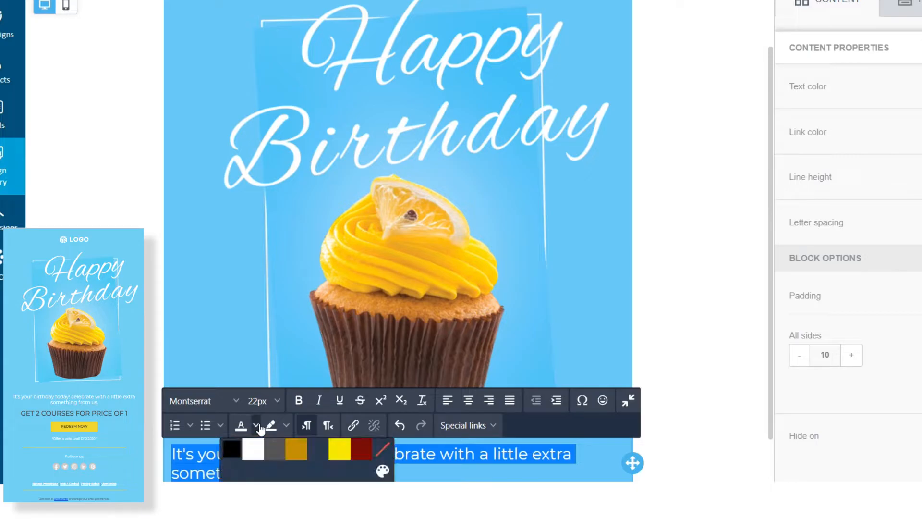
pyautogui.click(249, 449)
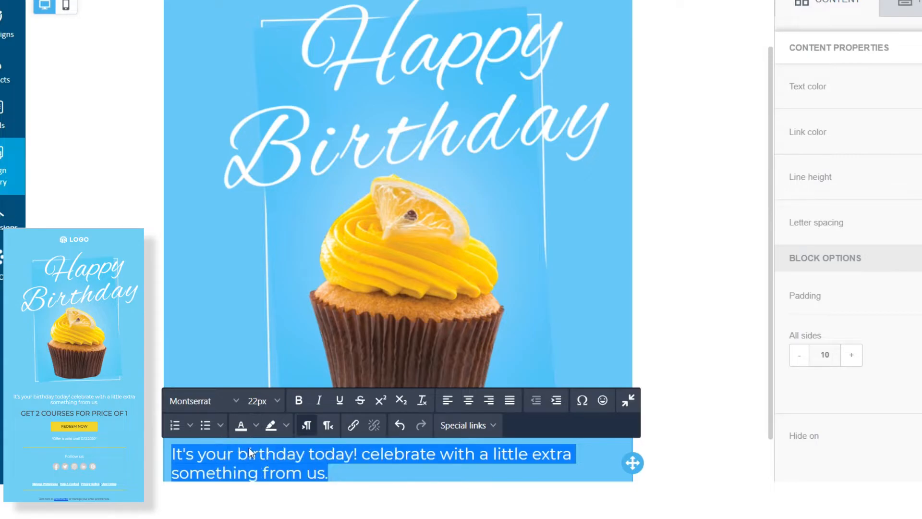
pyautogui.click(469, 401)
pyautogui.scroll(-1, 469, 392)
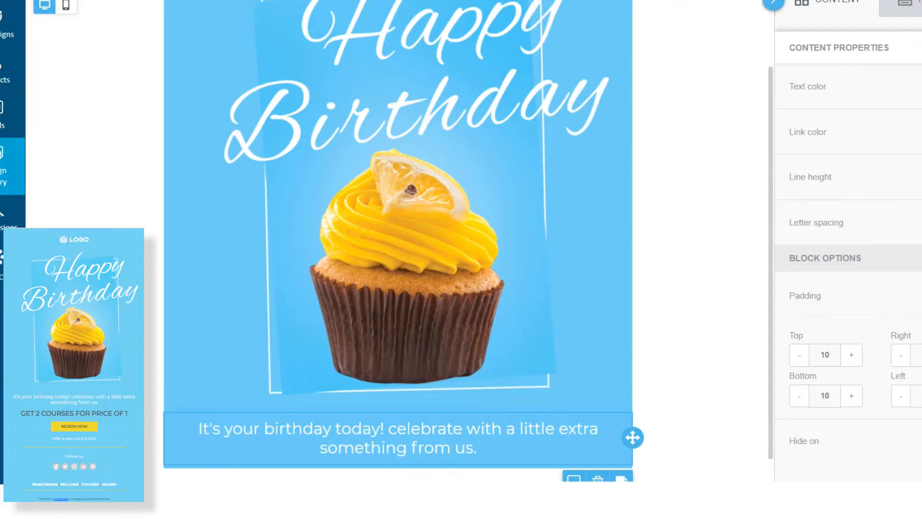
# Set the top padding of the birthday message block to 30
pyautogui.click(851, 361)
pyautogui.click(851, 360)
pyautogui.click(851, 361)
pyautogui.click(851, 360)
pyautogui.scroll(-2, 699, 366)
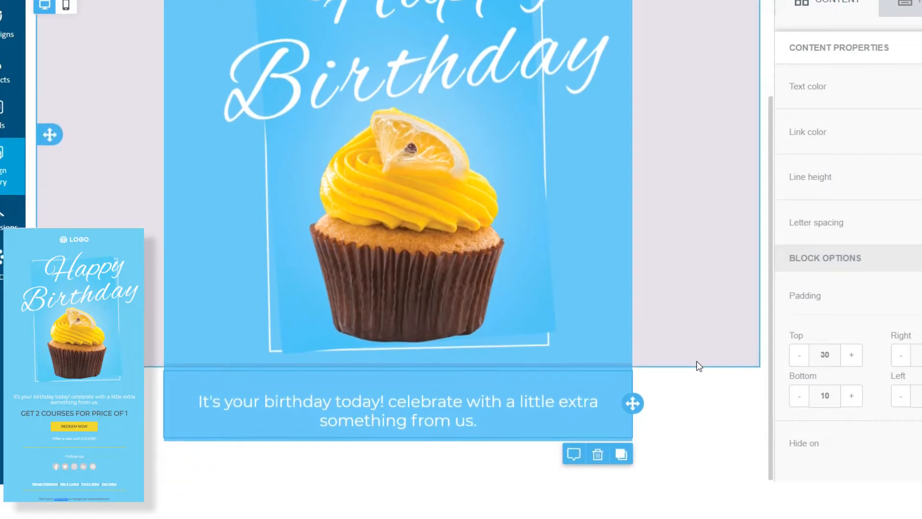
# Duplicate the birthday message block and replace the copy's text with "GET 2 COURSES FOR PRICE OF 1"
pyautogui.click(621, 454)
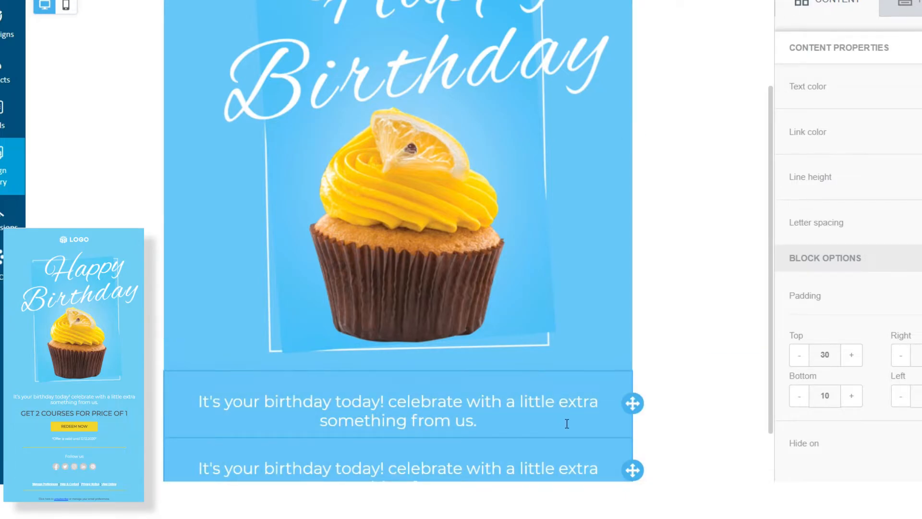
pyautogui.tripleClick(605, 468)
pyautogui.write('GET 2 COURSES FOR PRICE OF 1')
# Enlarge the font of the "GET 2 COURSES FOR PRICE OF 1" line
pyautogui.click(277, 401)
pyautogui.scroll(-3, 267, 328)
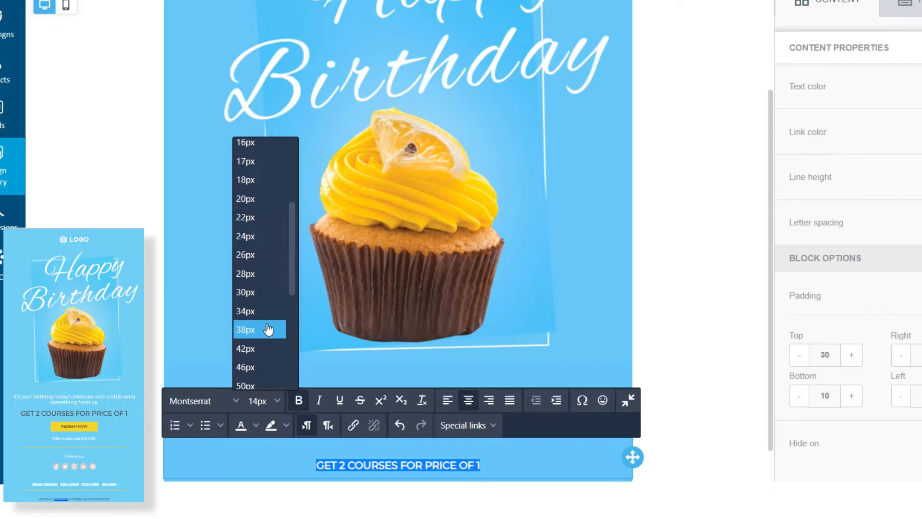
pyautogui.click(267, 327)
pyautogui.scroll(-1, 264, 292)
pyautogui.click(273, 394)
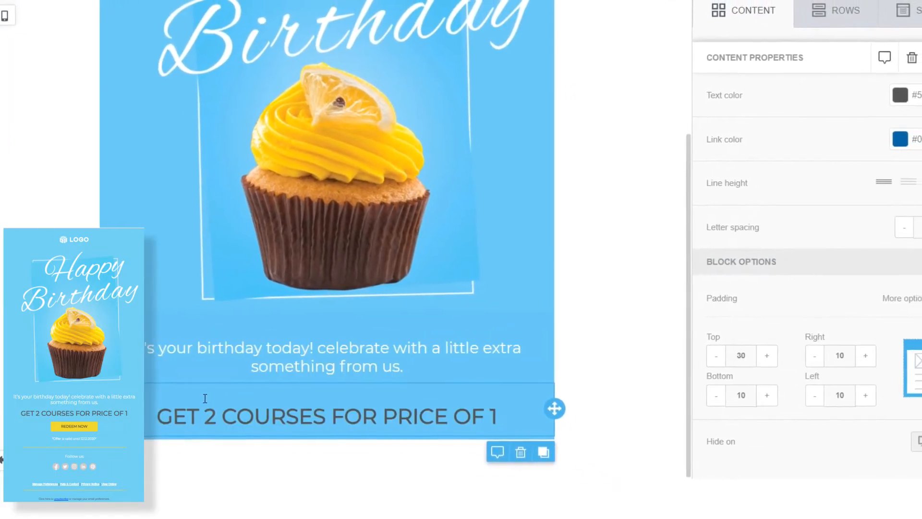
# Set the top padding of the two-courses offer block to 10
pyautogui.click(667, 354)
pyautogui.click(667, 354)
pyautogui.click(668, 354)
pyautogui.click(667, 354)
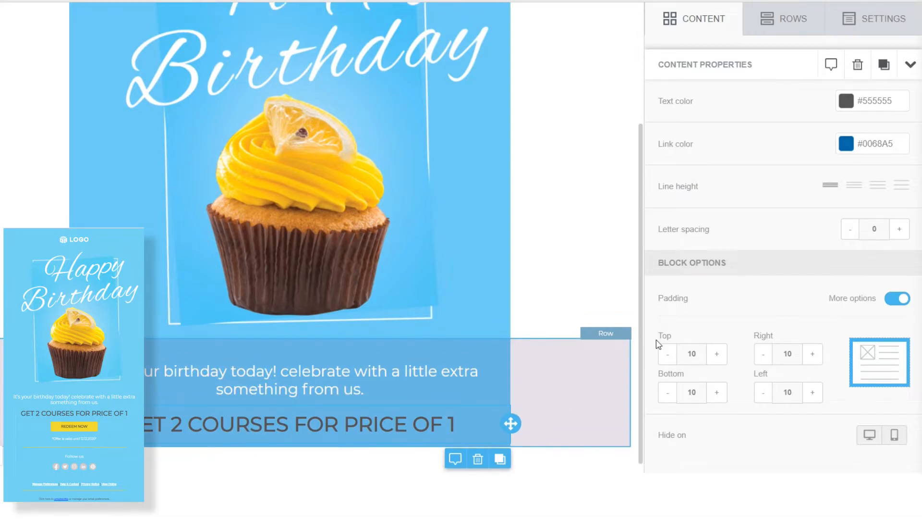
# Add a button below the two-courses offer and set its background color to yellow #f3d52c
pyautogui.click(704, 21)
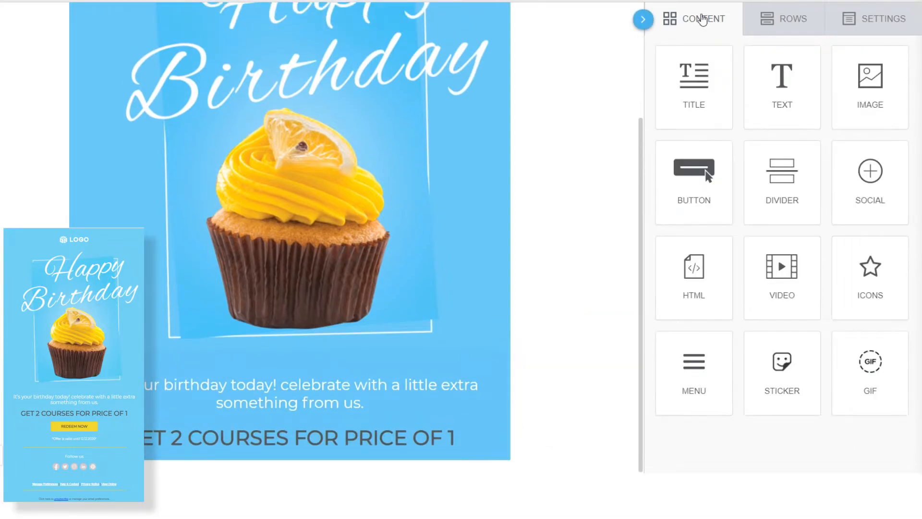
pyautogui.moveTo(706, 179); pyautogui.dragTo(305, 455)
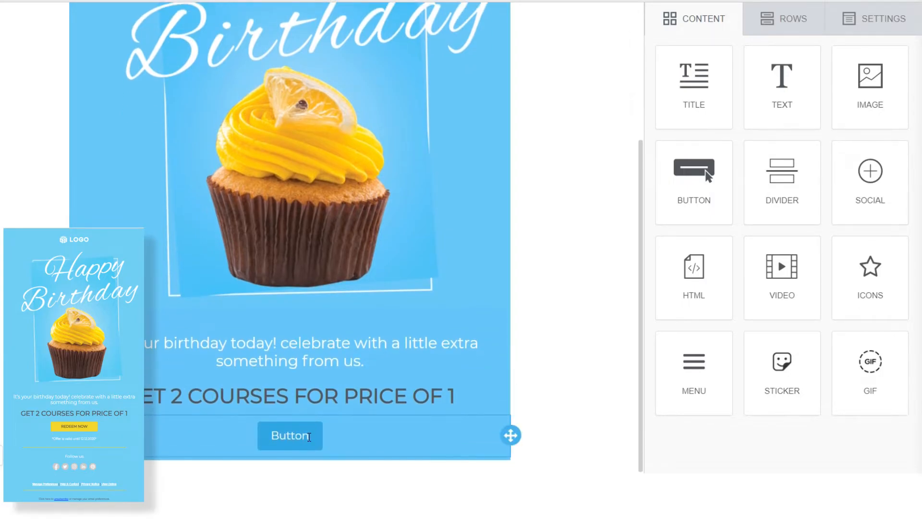
pyautogui.click(306, 437)
pyautogui.click(848, 284)
pyautogui.moveTo(756, 306); pyautogui.dragTo(716, 308)
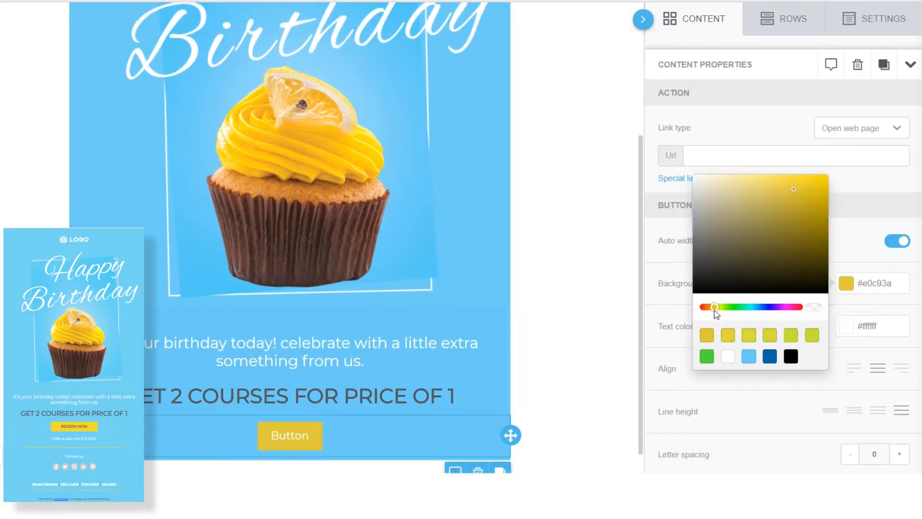
pyautogui.click(815, 185)
pyautogui.moveTo(815, 185); pyautogui.dragTo(807, 186)
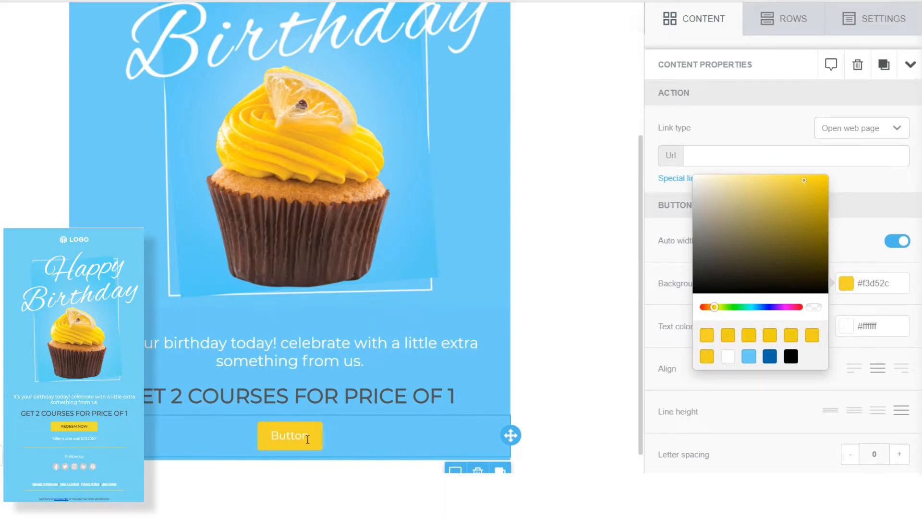
# Label the yellow button "REDEEM NOW" and set its text color to dark gray
pyautogui.click(307, 437)
pyautogui.doubleClick(307, 438)
pyautogui.write('REDEEM NOW')
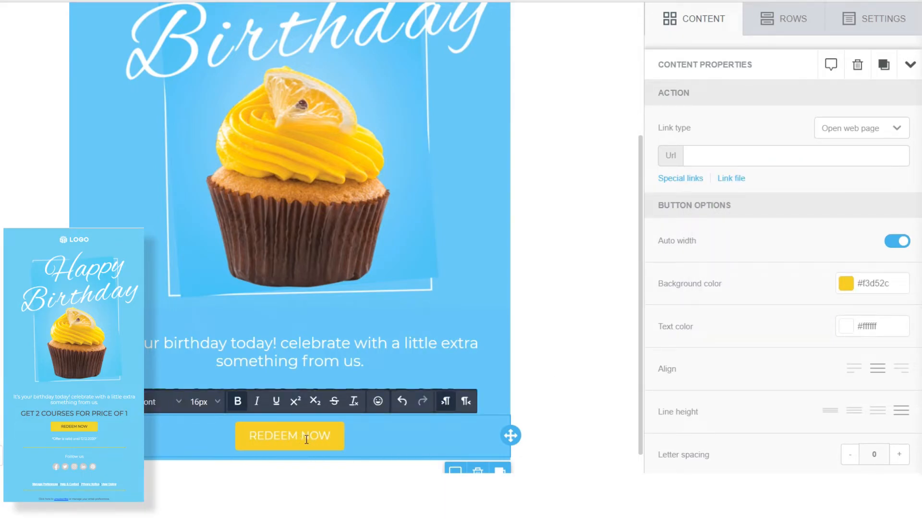
pyautogui.click(846, 326)
pyautogui.click(700, 367)
pyautogui.moveTo(764, 407); pyautogui.dragTo(758, 409)
# Change the font of the REDEEM NOW button label to Montserrat
pyautogui.moveTo(331, 436); pyautogui.dragTo(249, 436)
pyautogui.click(226, 402)
pyautogui.click(206, 360)
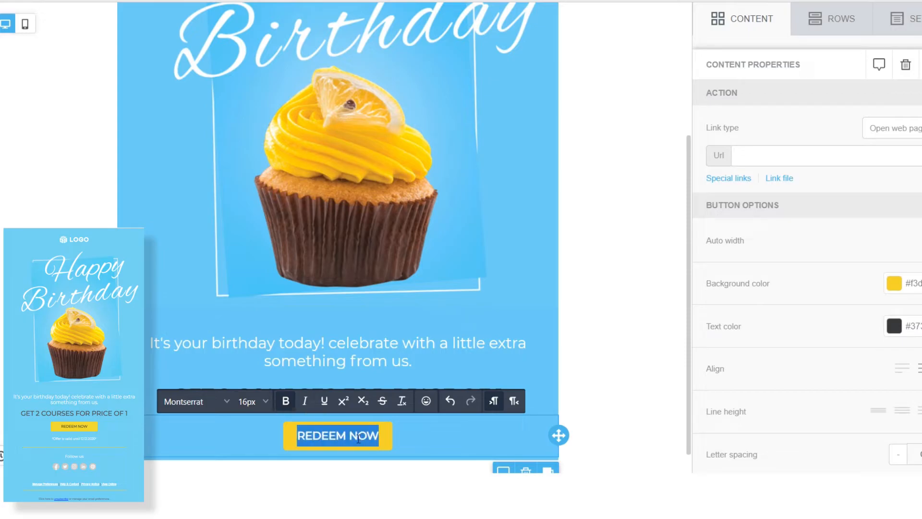
pyautogui.click(389, 440)
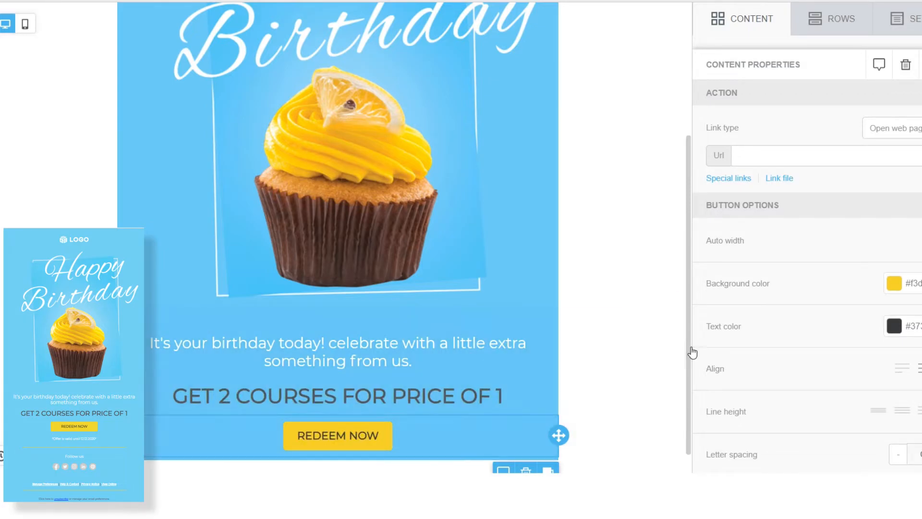
# Widen the REDEEM NOW button by setting its right and left content padding to 45
pyautogui.scroll(-4, 731, 362)
pyautogui.click(861, 392)
pyautogui.click(861, 392)
pyautogui.click(861, 430)
pyautogui.click(861, 430)
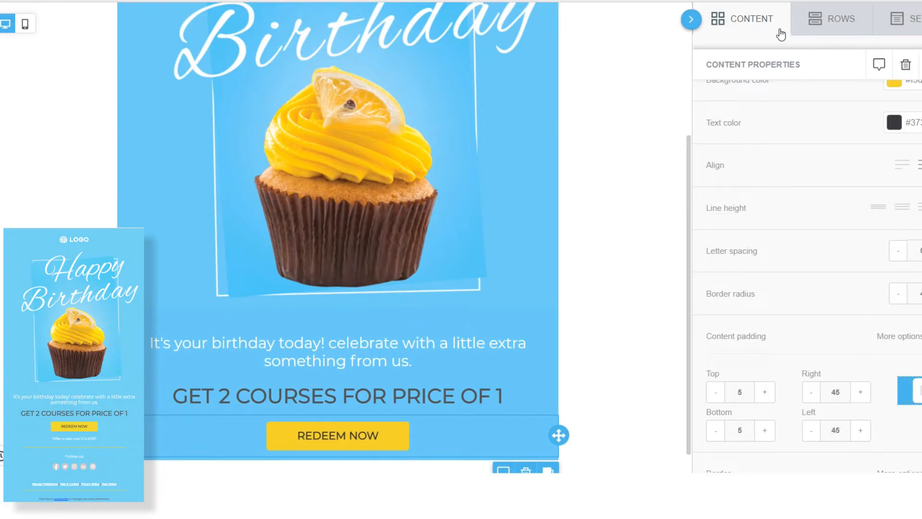
# Add a text block below the REDEEM NOW button reading "*Offer is valid until 12.12.2020*"
pyautogui.click(762, 21)
pyautogui.moveTo(852, 81); pyautogui.dragTo(365, 454)
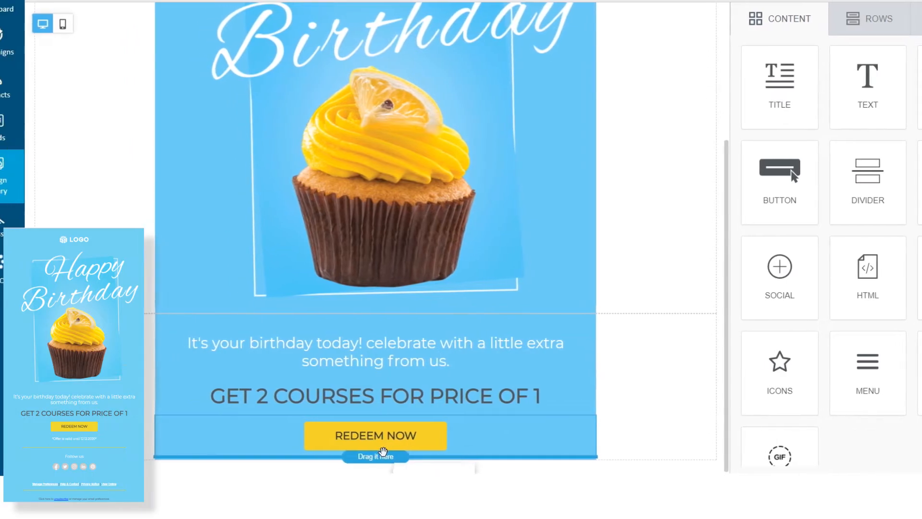
pyautogui.scroll(-1, 384, 460)
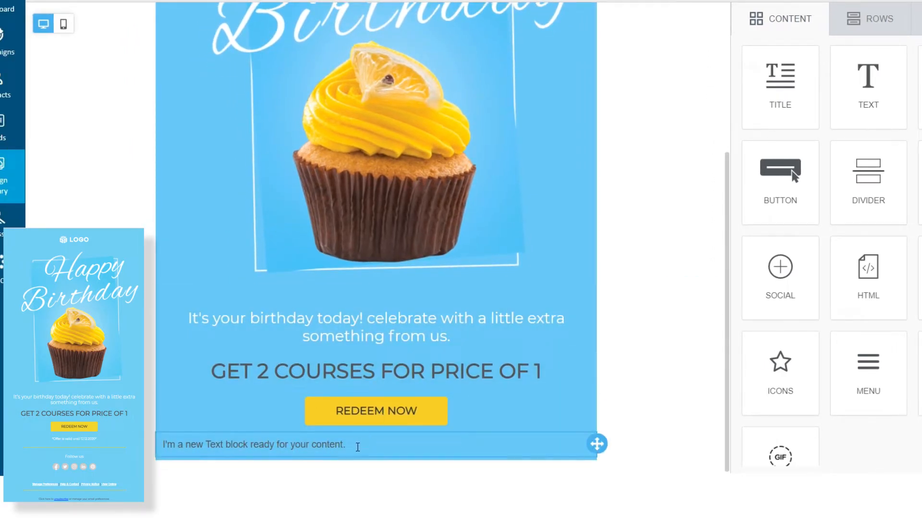
pyautogui.tripleClick(360, 446)
pyautogui.write('*Offer is valid until 12.12.2020*')
# Color the offer validity note white and center it in its block
pyautogui.tripleClick(360, 445)
pyautogui.click(242, 421)
pyautogui.click(238, 442)
pyautogui.click(448, 397)
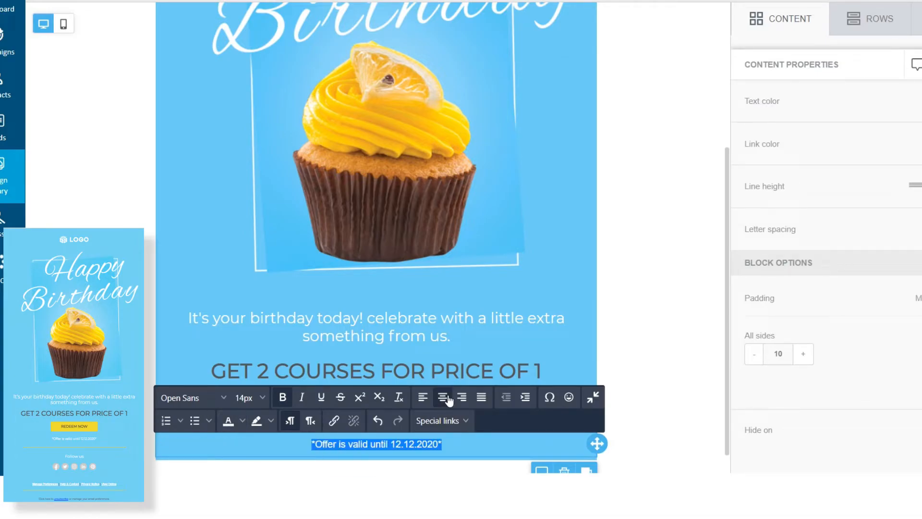
# Change the offer validity note's font to Montserrat and its size to 12px
pyautogui.click(197, 398)
pyautogui.scroll(-5, 196, 336)
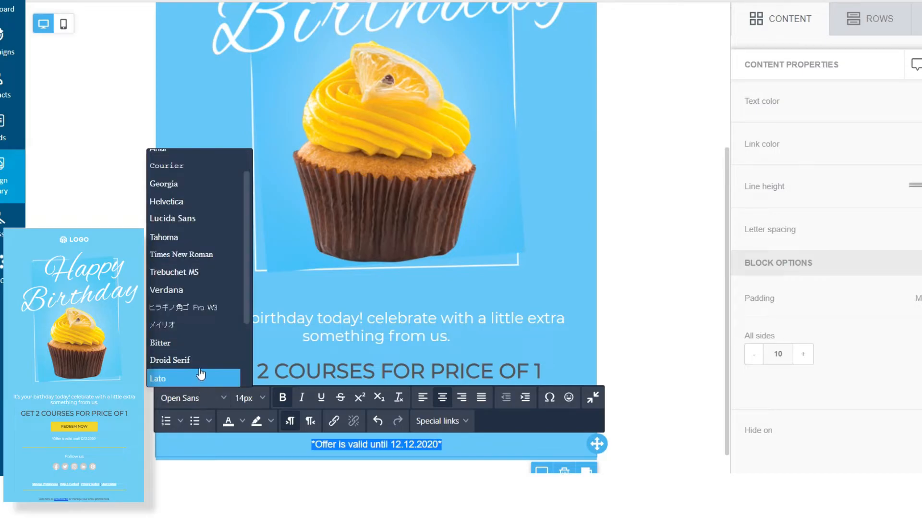
pyautogui.click(192, 371)
pyautogui.click(255, 398)
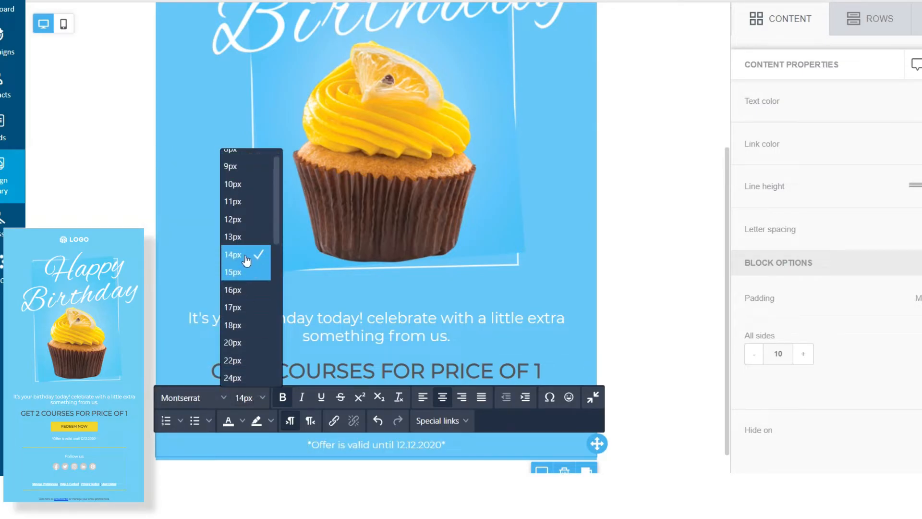
pyautogui.click(243, 230)
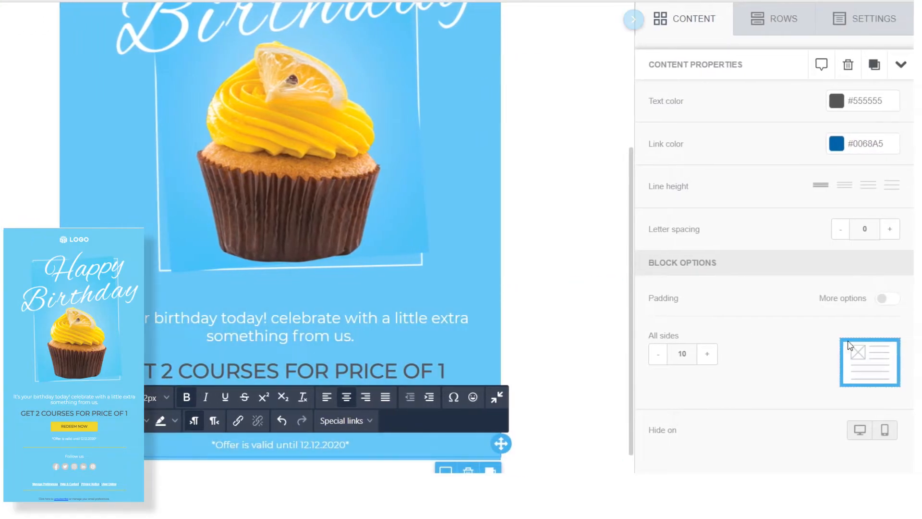
# Set the offer validity note's block padding to 15 at the top and 20 at the bottom
pyautogui.click(915, 298)
pyautogui.click(707, 354)
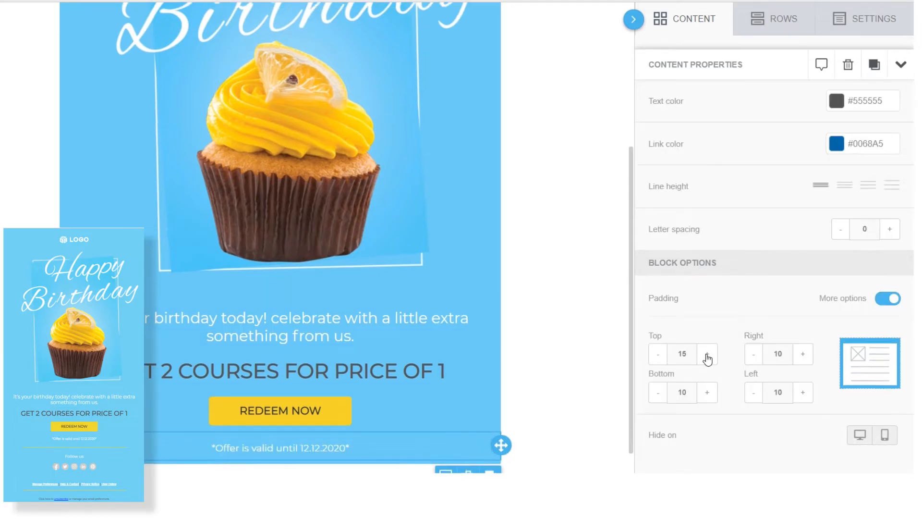
pyautogui.doubleClick(705, 394)
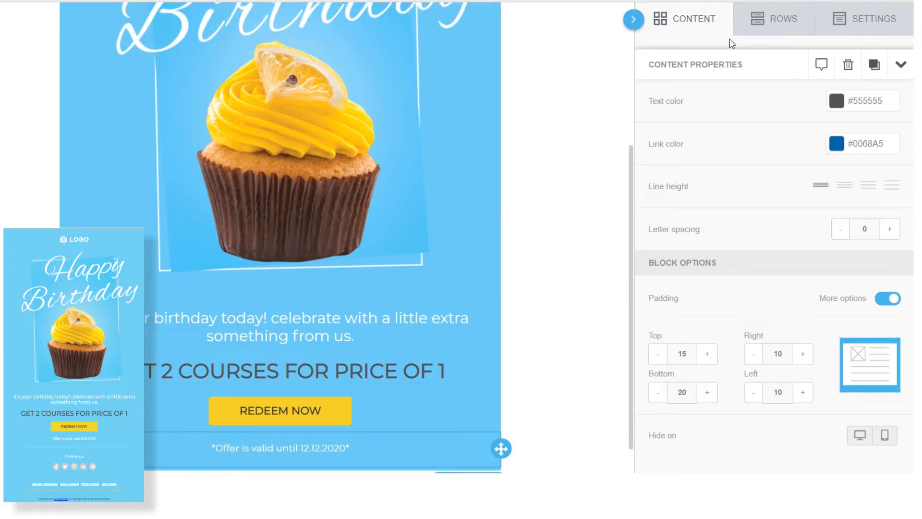
# Add a divider below the offer validity note with a line thickness of 2 and a width of 75
pyautogui.click(700, 24)
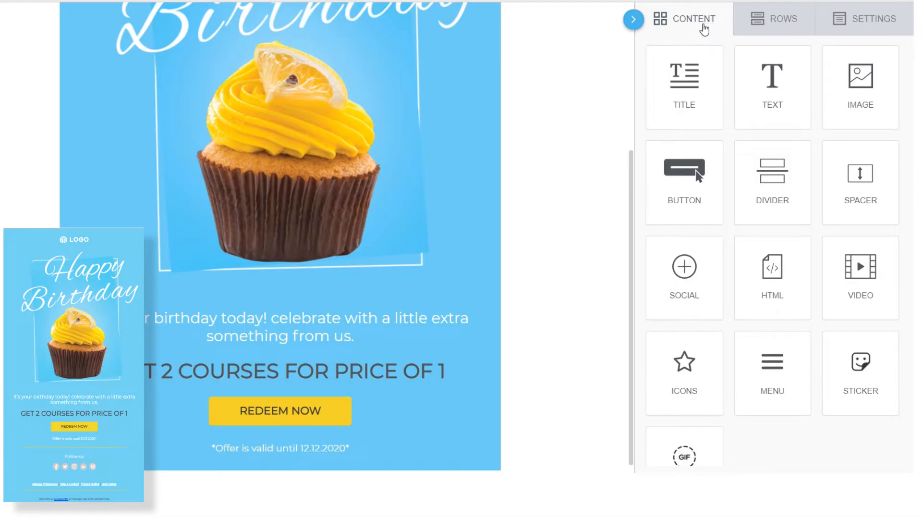
pyautogui.moveTo(772, 180); pyautogui.dragTo(268, 467)
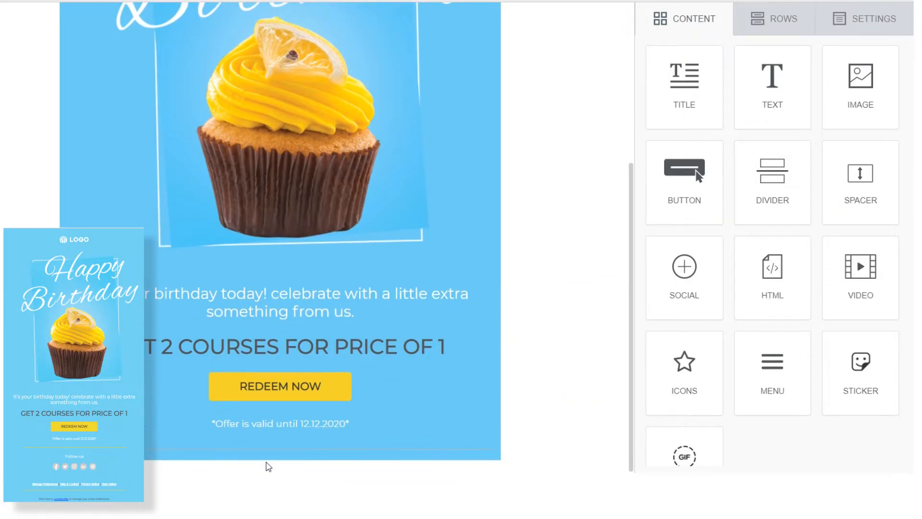
pyautogui.click(268, 455)
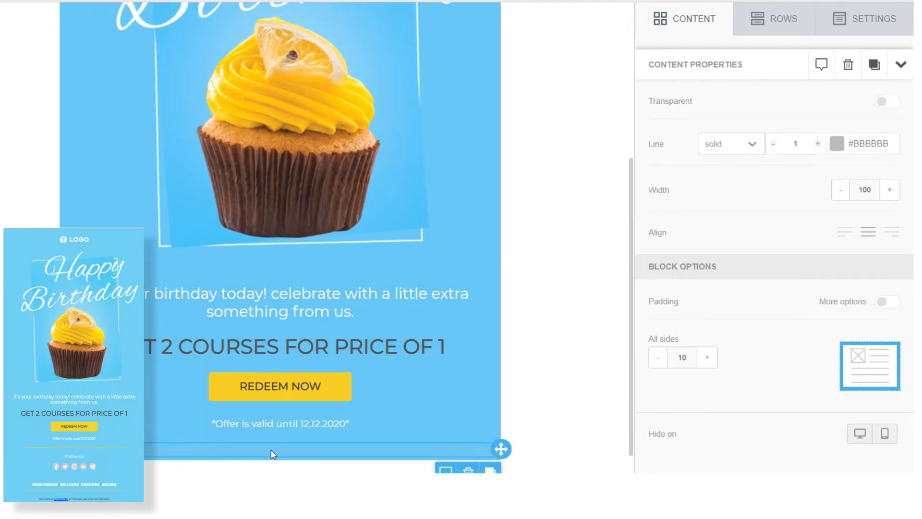
pyautogui.click(817, 144)
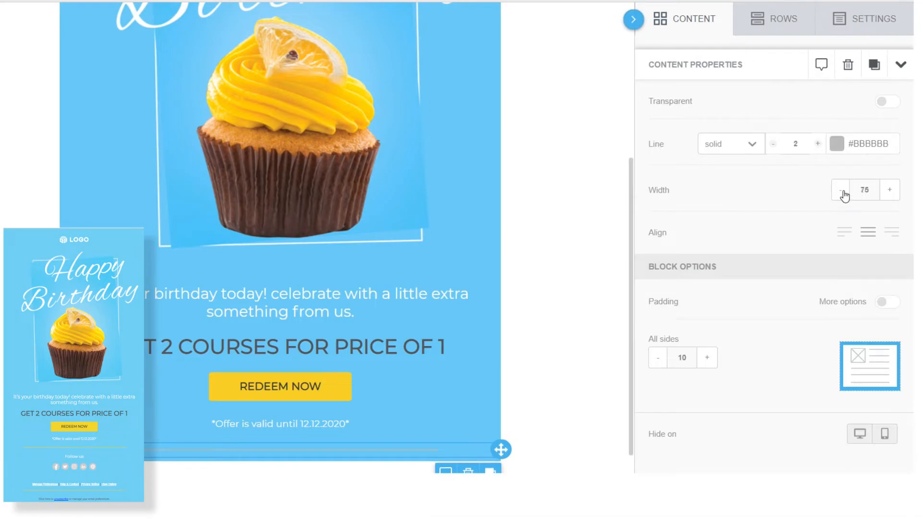
# Match the divider's line color to the REDEEM NOW button's background, #F3D52C
pyautogui.click(326, 385)
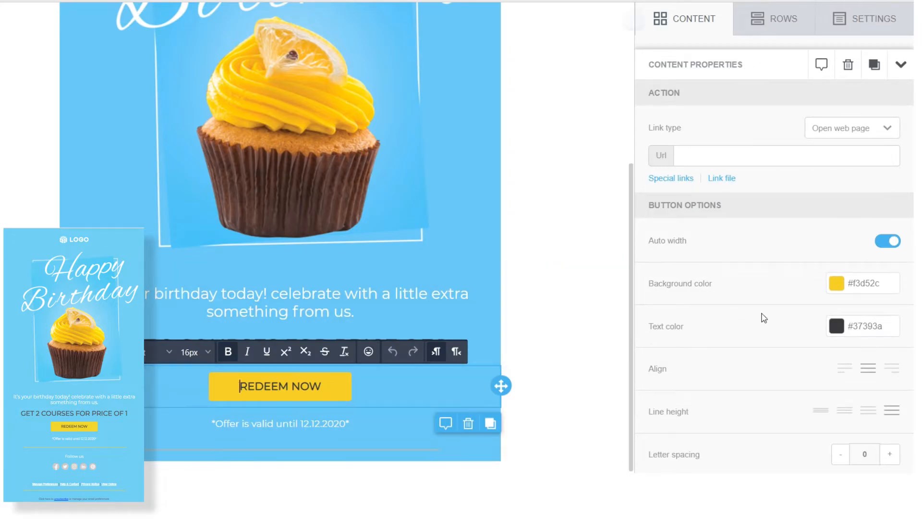
pyautogui.click(889, 282)
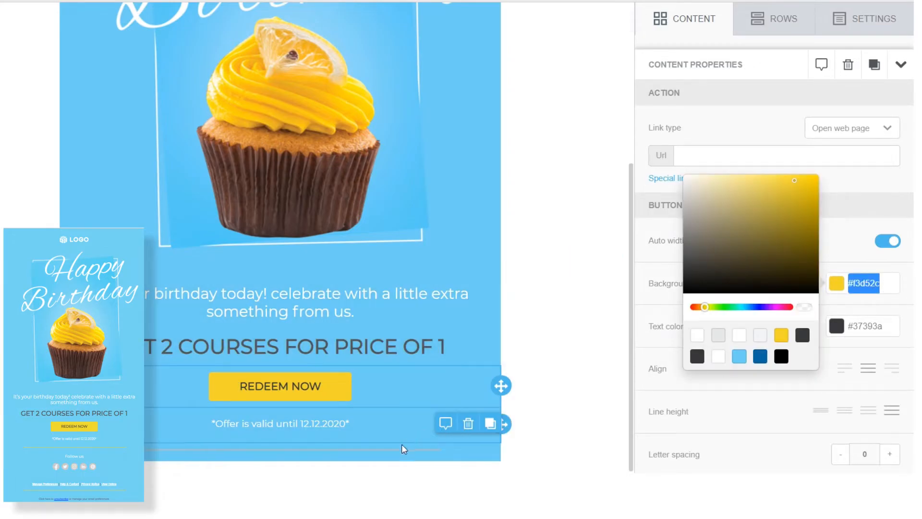
pyautogui.click(397, 451)
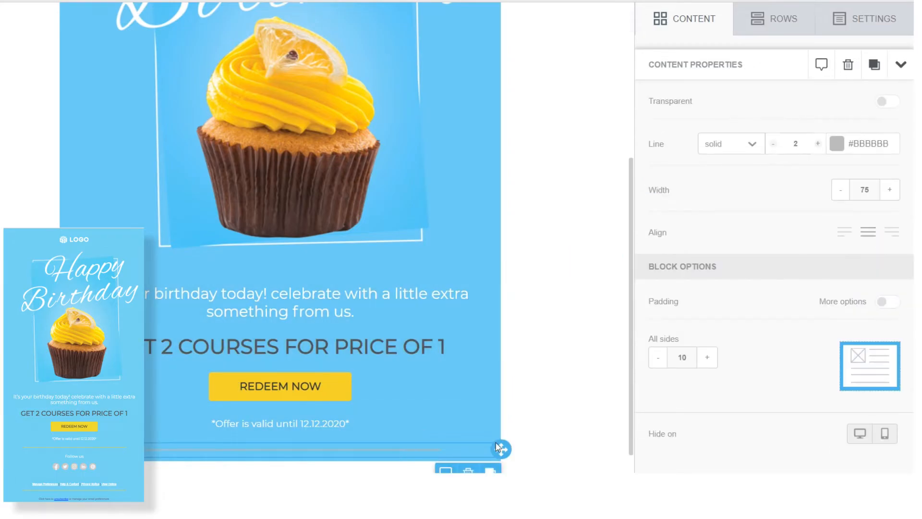
pyautogui.click(885, 143)
pyautogui.hotkey('ctrl', 'a')
pyautogui.write('#F3D52C')
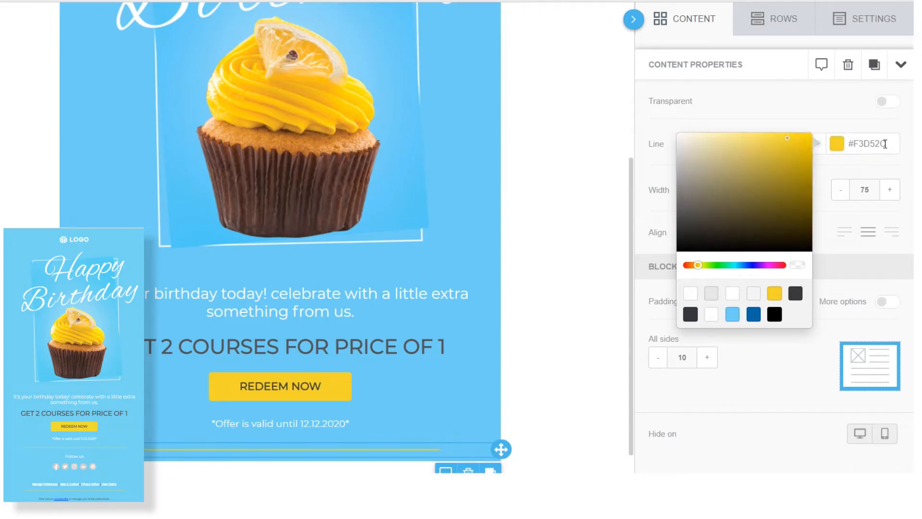
# Add a single-column row below the yellow divider and place a text block reading "Follow us" in it
pyautogui.click(791, 28)
pyautogui.moveTo(773, 120); pyautogui.dragTo(271, 455)
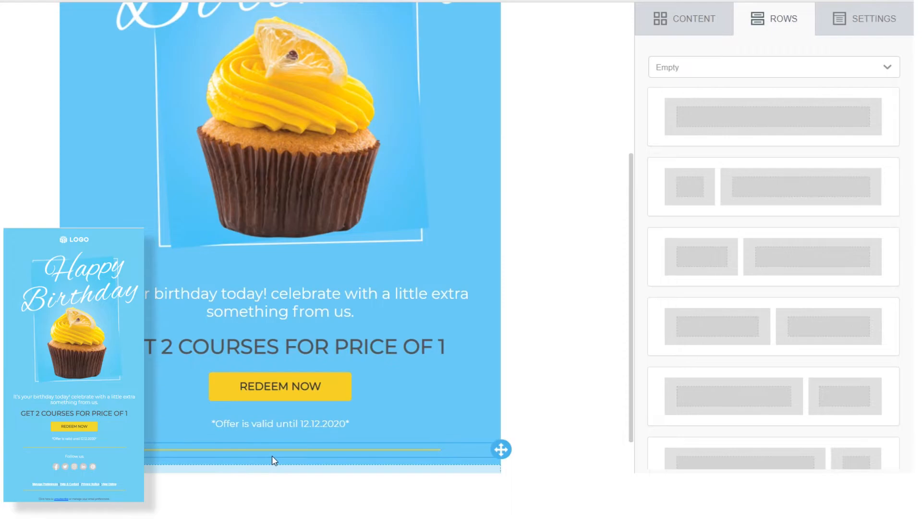
pyautogui.click(710, 19)
pyautogui.moveTo(868, 82); pyautogui.dragTo(422, 444)
pyautogui.click(349, 443)
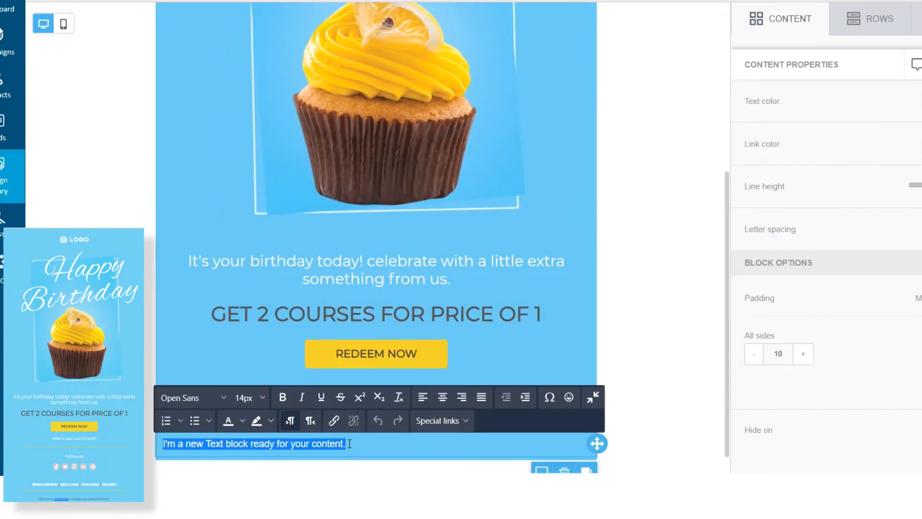
pyautogui.write('Fol')
# Format the "Follow us" text in Montserrat at 18px
pyautogui.hotkey('ctrl', 'a')
pyautogui.click(223, 398)
pyautogui.scroll(-3, 212, 336)
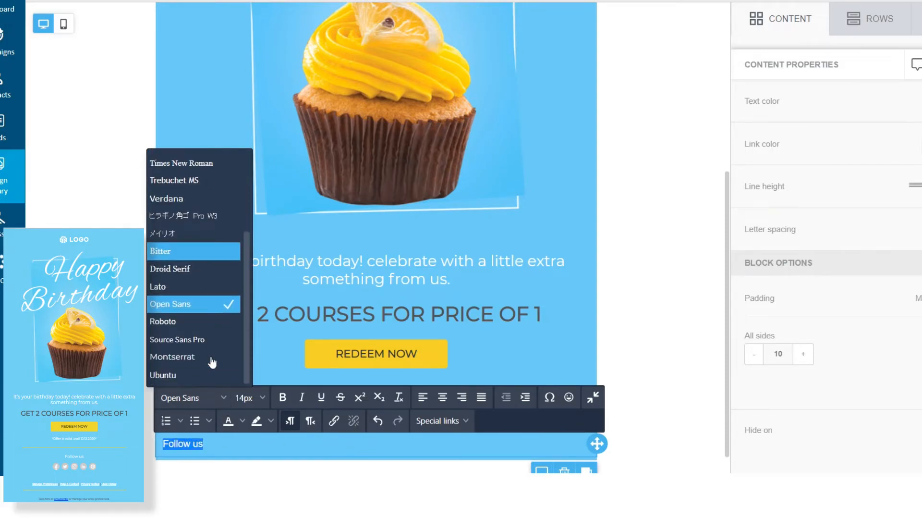
pyautogui.click(211, 359)
pyautogui.hotkey('ctrl', 'a')
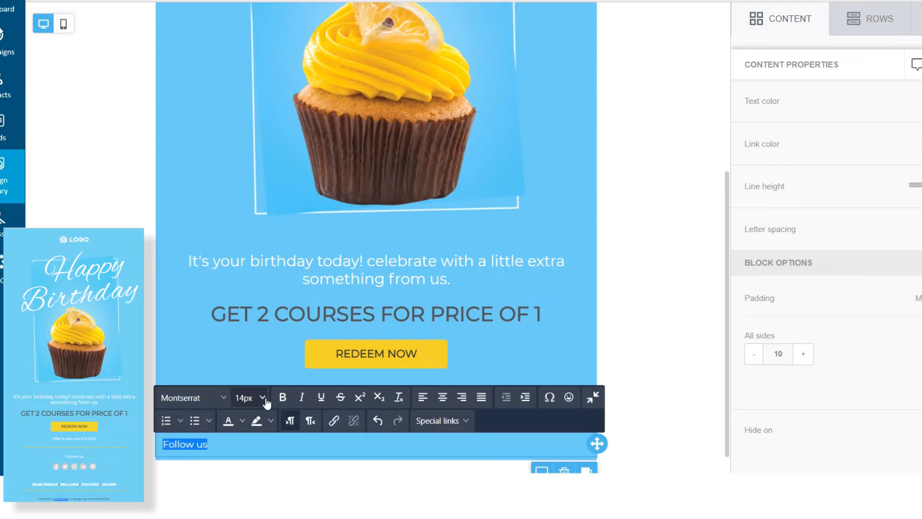
pyautogui.click(262, 398)
pyautogui.scroll(-1, 247, 308)
pyautogui.click(247, 323)
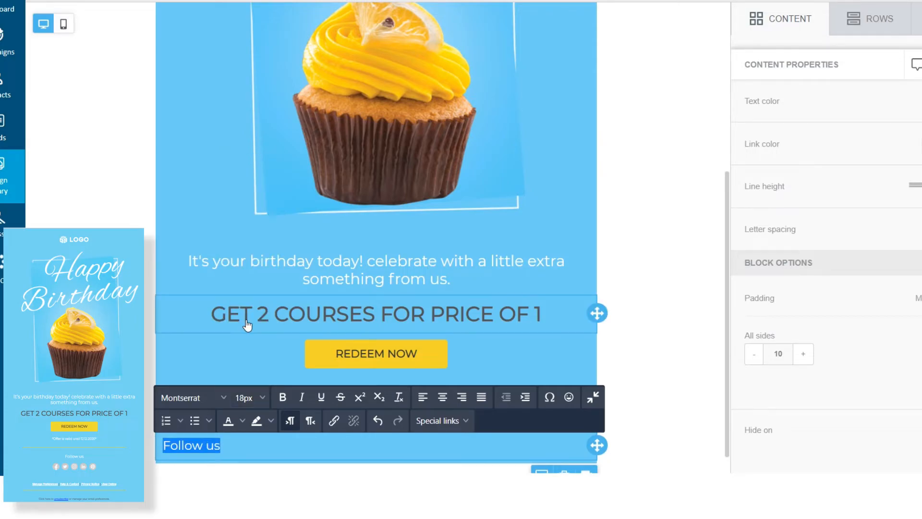
# Center the "Follow us" text and color it white
pyautogui.click(443, 397)
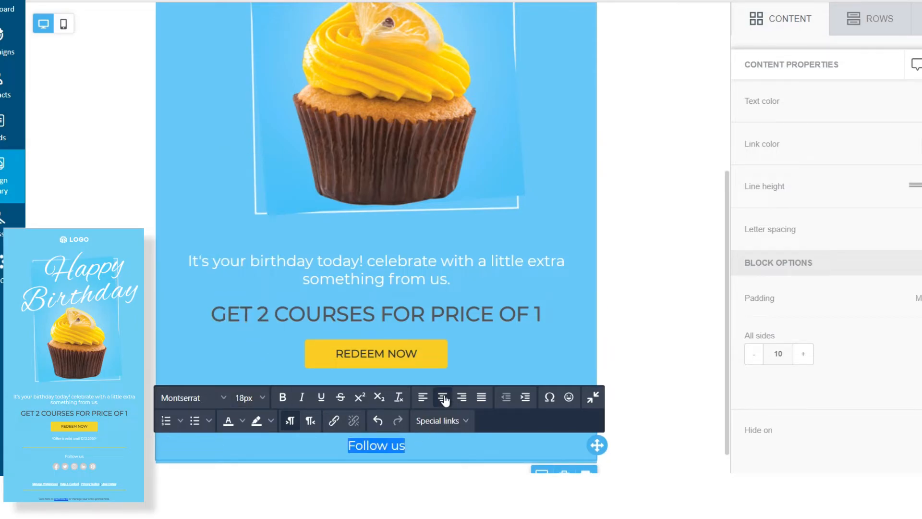
pyautogui.click(484, 452)
pyautogui.hotkey('ctrl', 'a')
pyautogui.click(242, 420)
pyautogui.click(239, 442)
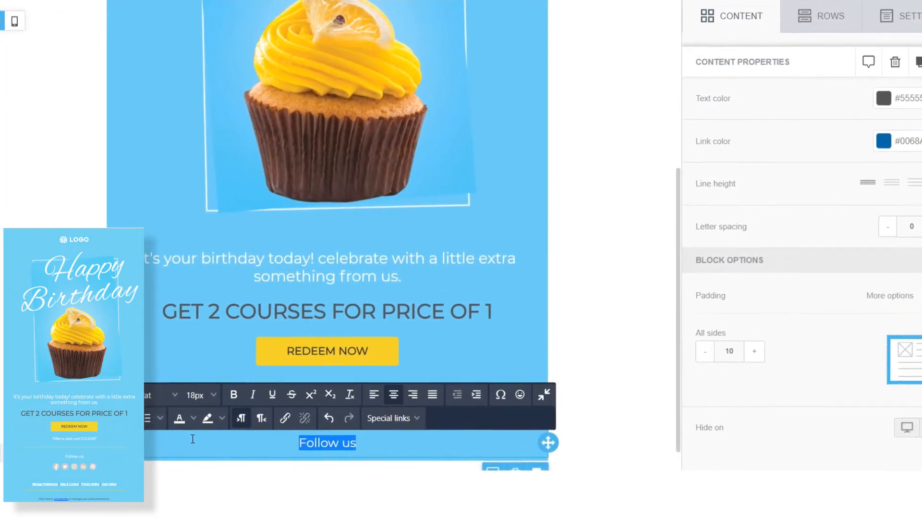
# Add a social block below the "Follow us" text and switch it to the light gray circular icon collection
pyautogui.click(705, 27)
pyautogui.moveTo(694, 262); pyautogui.dragTo(288, 452)
pyautogui.scroll(-1, 288, 453)
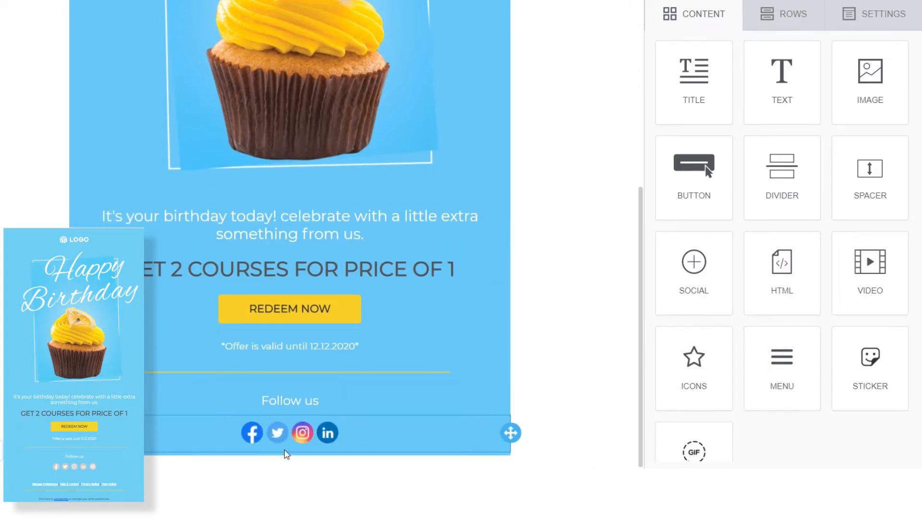
pyautogui.click(341, 426)
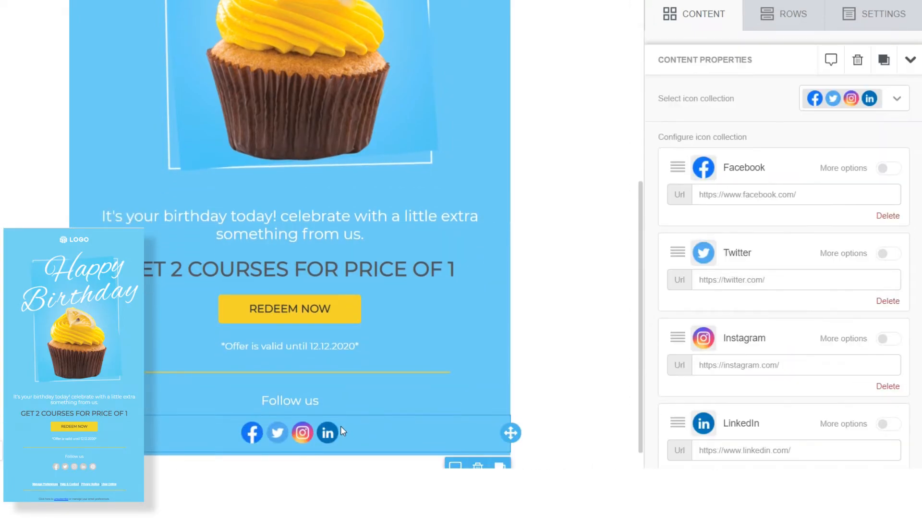
pyautogui.click(898, 97)
pyautogui.click(870, 195)
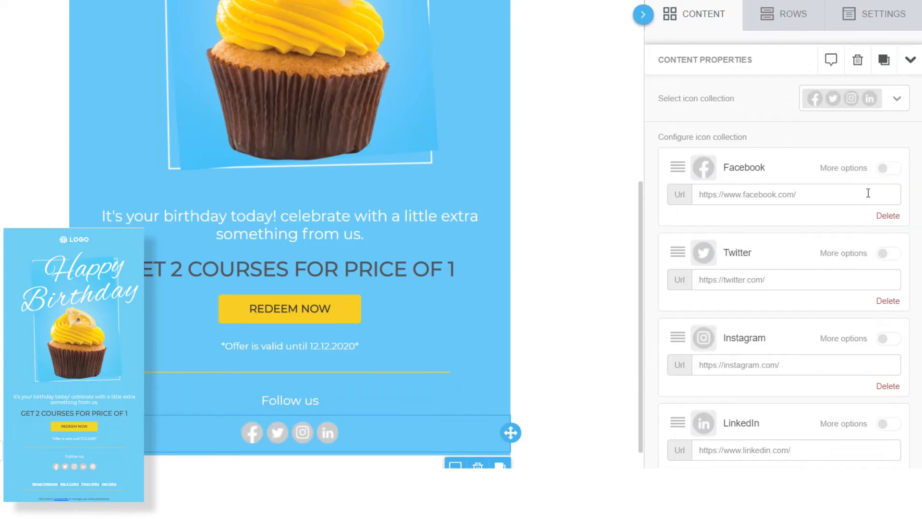
# Add a Pinterest icon to the social block and set the icon spacing to 10
pyautogui.scroll(-5, 859, 208)
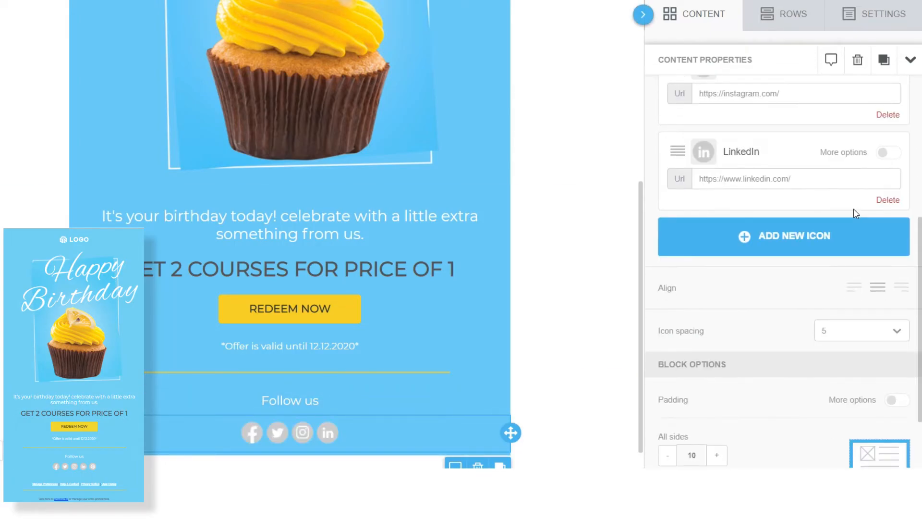
pyautogui.click(803, 235)
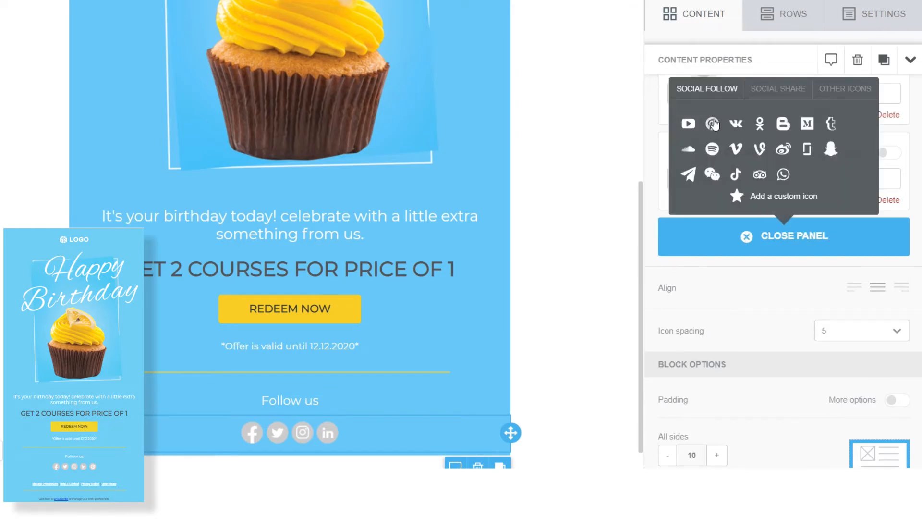
pyautogui.click(713, 124)
pyautogui.scroll(-2, 788, 235)
pyautogui.click(897, 348)
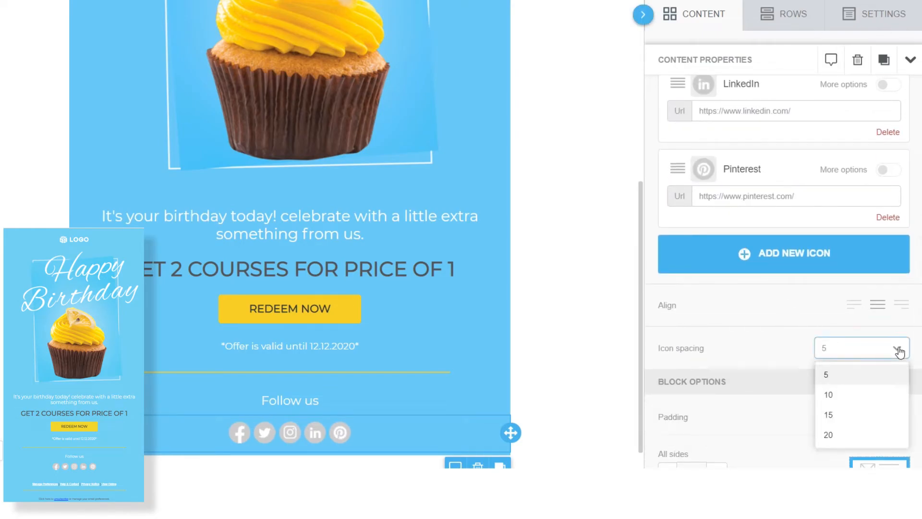
pyautogui.click(864, 401)
pyautogui.scroll(6, 863, 396)
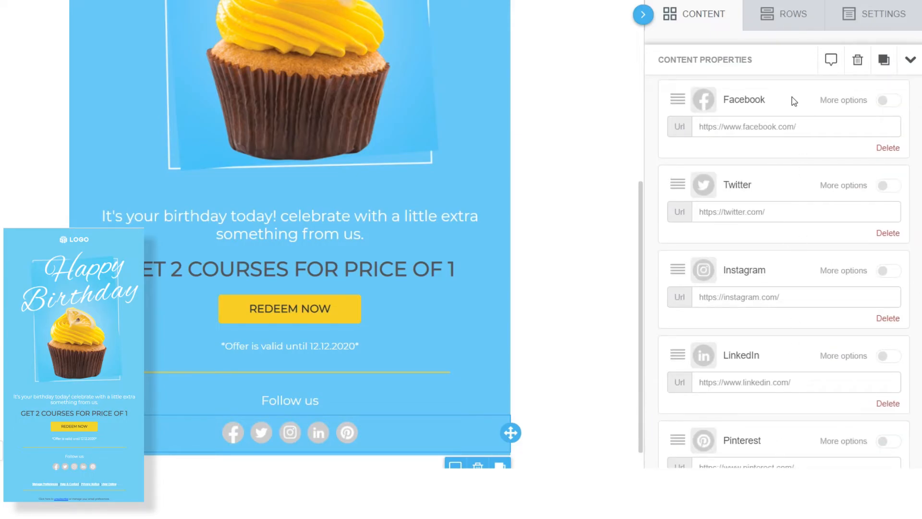
# Add a spacer below the social icons and set its height to 35
pyautogui.click(713, 13)
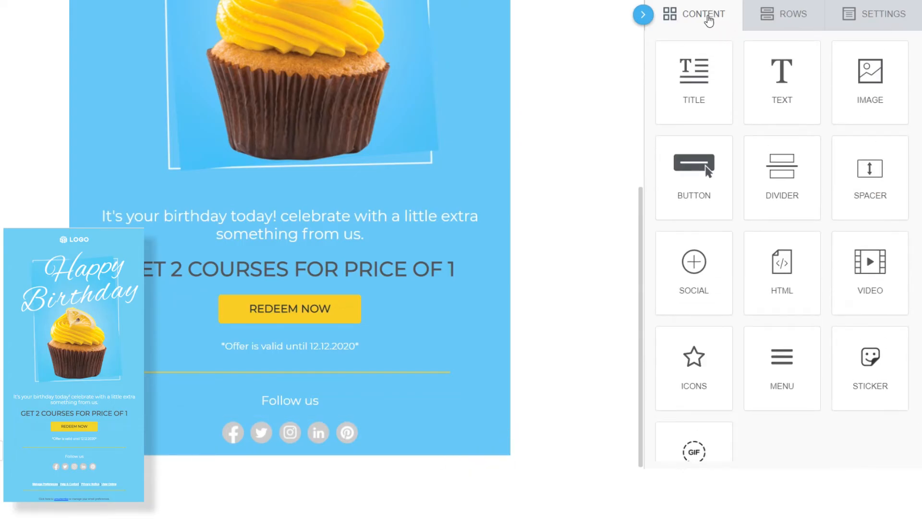
pyautogui.moveTo(868, 180); pyautogui.dragTo(315, 460)
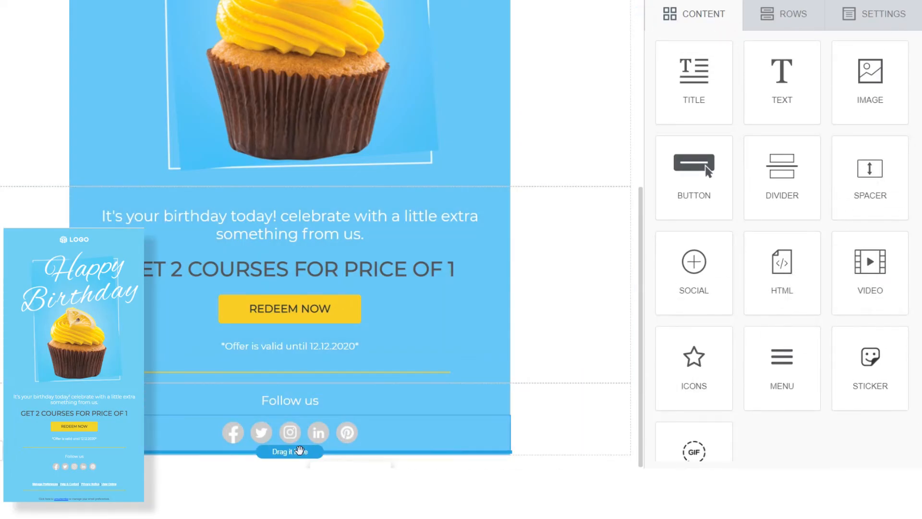
pyautogui.scroll(-1, 300, 447)
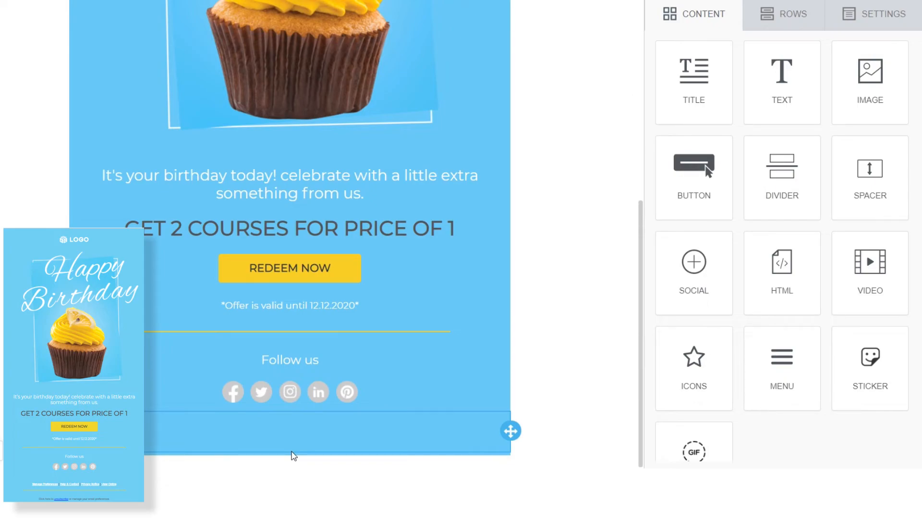
pyautogui.click(349, 430)
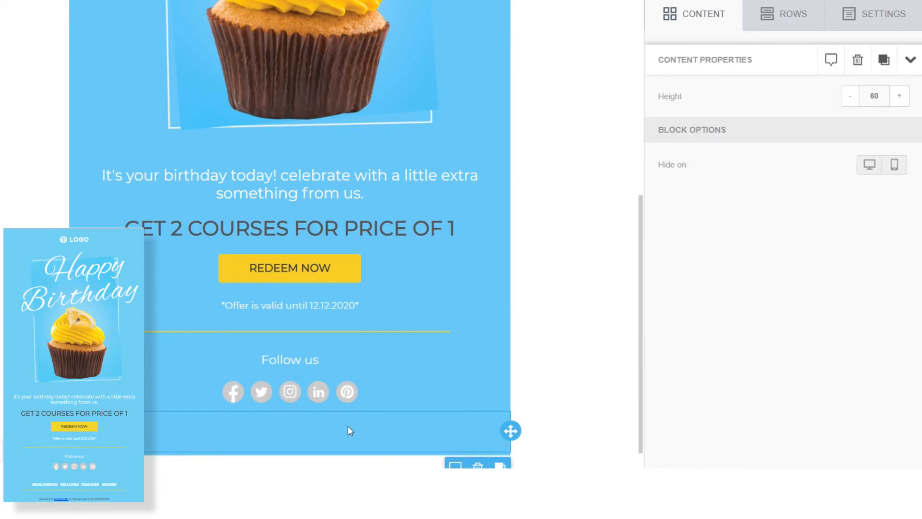
pyautogui.click(850, 96)
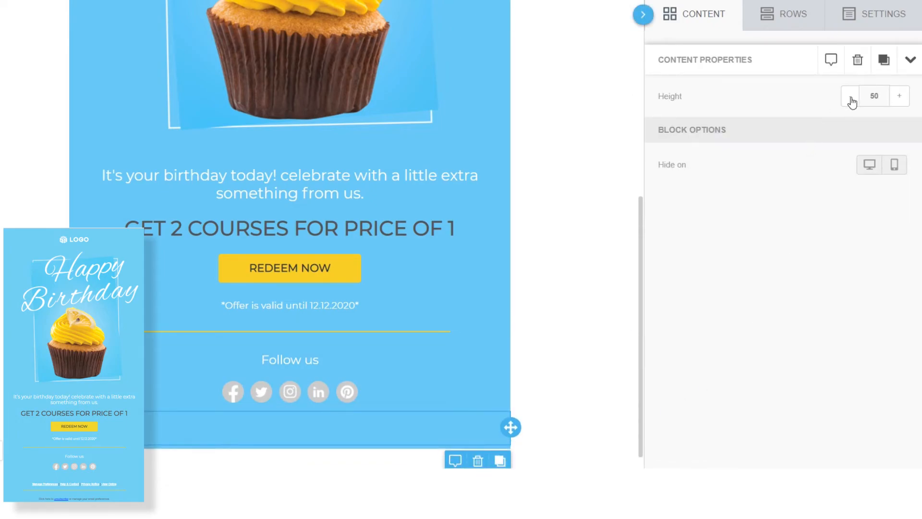
pyautogui.click(850, 96)
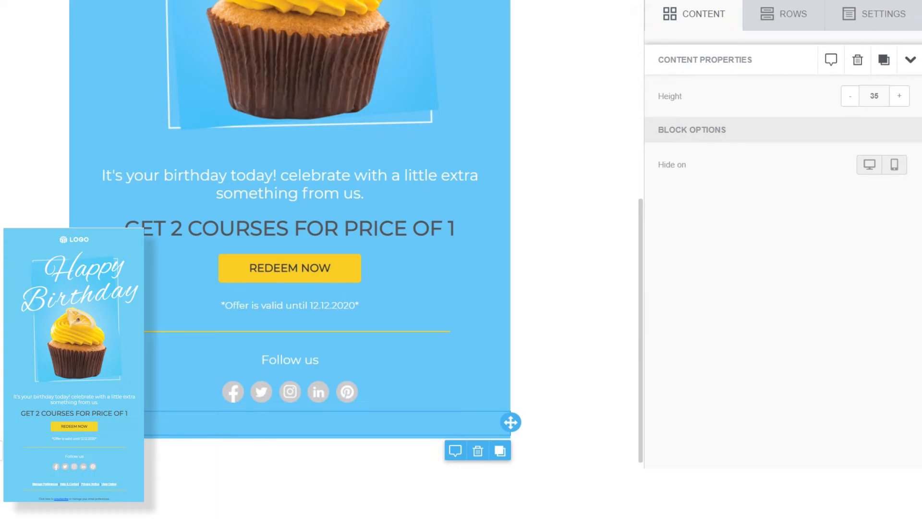
# Add a text block below the spacer reading "Manage Preferences | Help & Contact | Privacy Notice | View Online"
pyautogui.click(717, 15)
pyautogui.moveTo(790, 99); pyautogui.dragTo(282, 452)
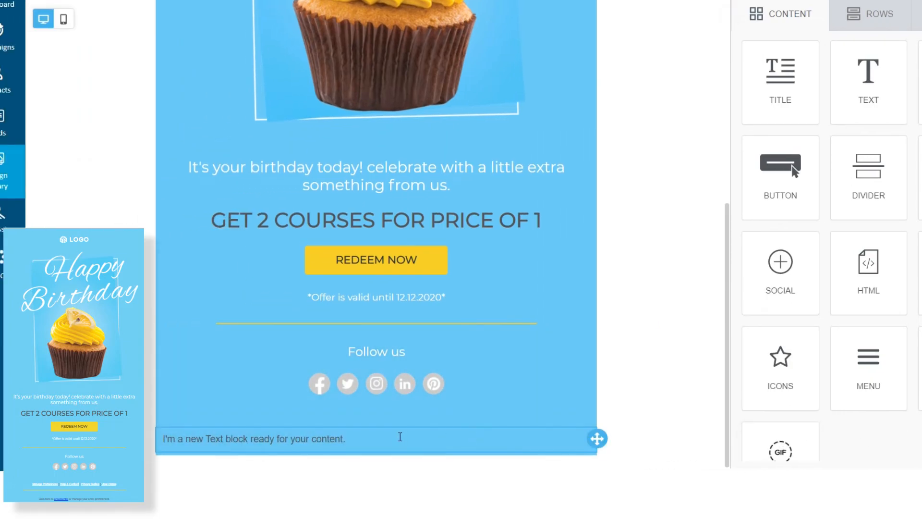
pyautogui.moveTo(350, 441); pyautogui.dragTo(156, 453)
pyautogui.write('Manage Preferences | Help & Contact | Privacy Notice | View Online')
pyautogui.hotkey('ctrl', 'a')
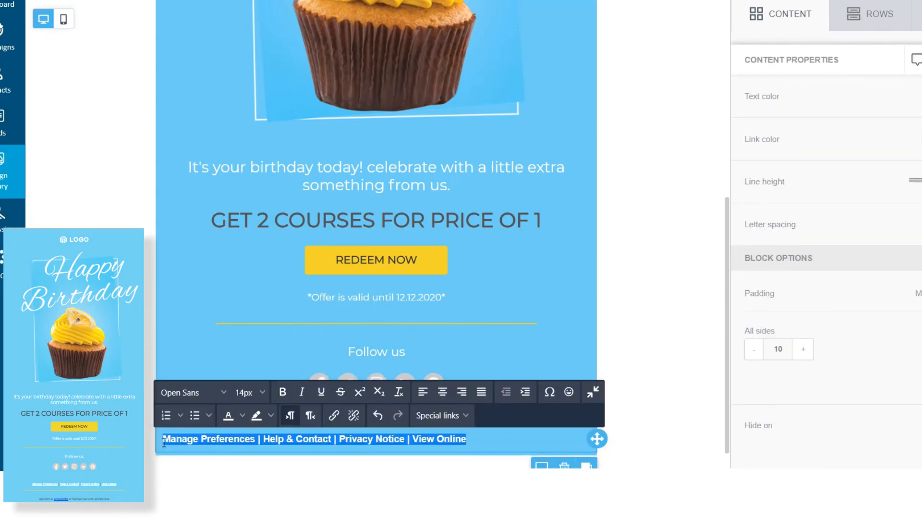
# Format the footer links line as bold, centered 12px text and set its link color to white (#ffffff)
pyautogui.click(262, 392)
pyautogui.click(240, 226)
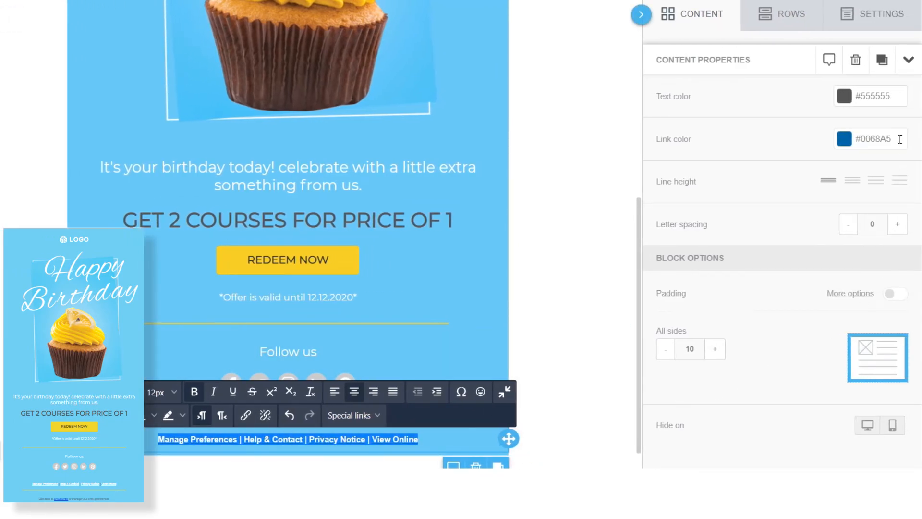
pyautogui.click(845, 139)
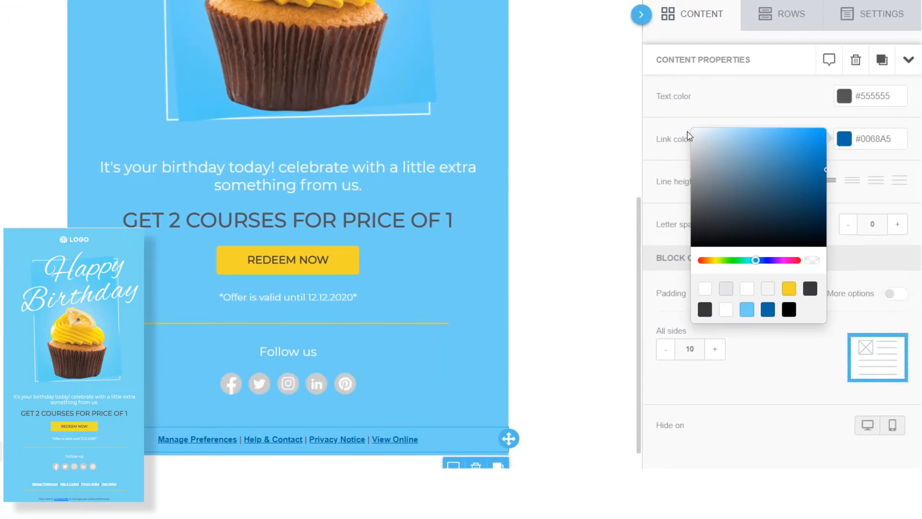
pyautogui.moveTo(691, 131); pyautogui.dragTo(685, 123)
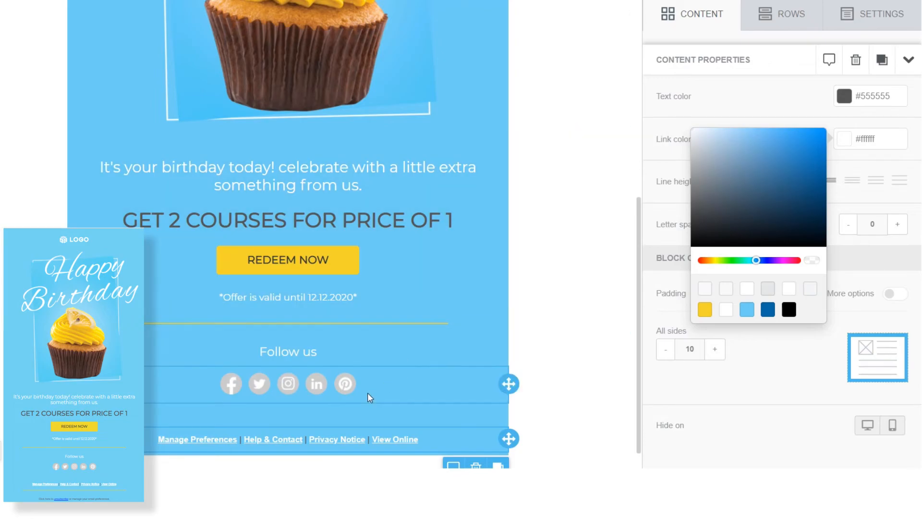
pyautogui.click(237, 441)
pyautogui.moveTo(238, 441); pyautogui.dragTo(157, 438)
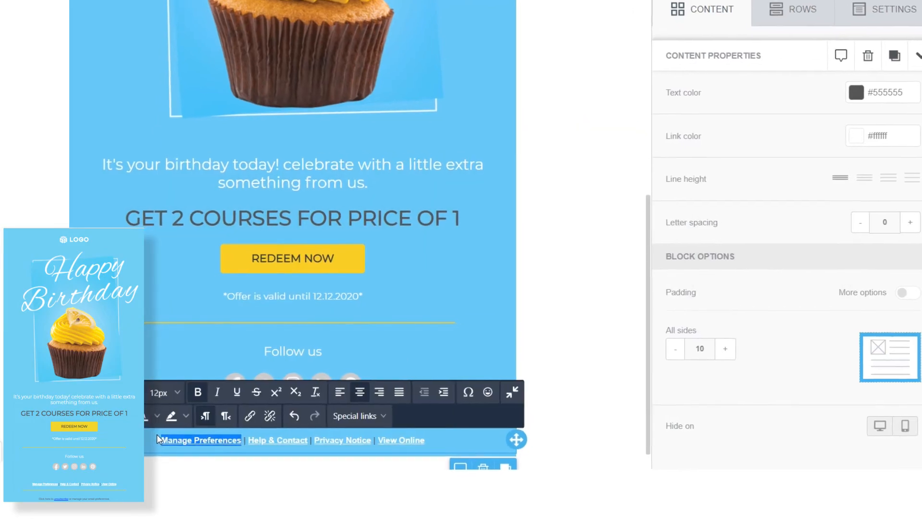
pyautogui.click(289, 421)
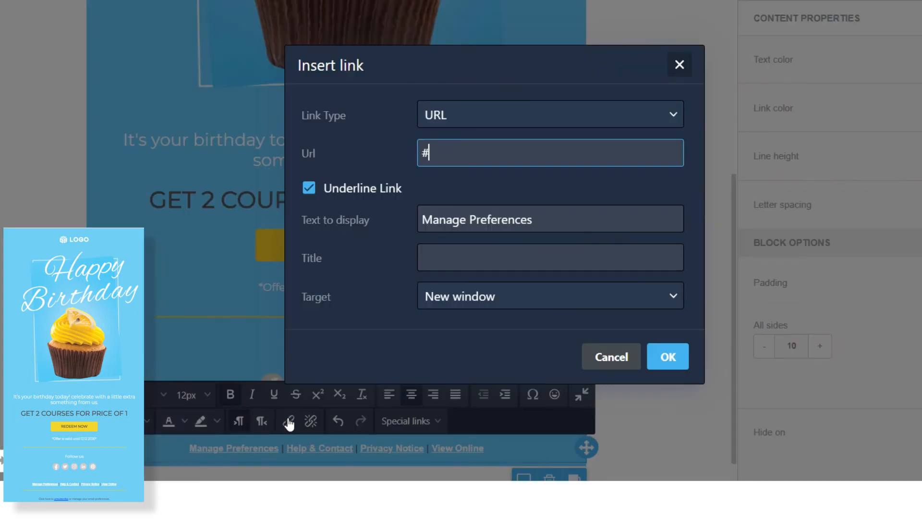
pyautogui.click(438, 154)
pyautogui.write('https://myco.com//managepref')
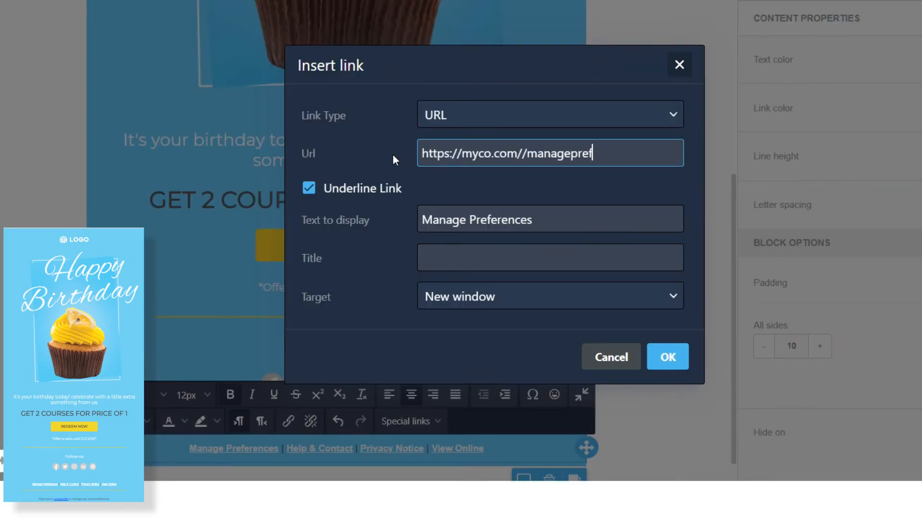
pyautogui.click(666, 360)
# Duplicate the yellow divider above "Follow us" and place the copy below the footer links
pyautogui.click(522, 319)
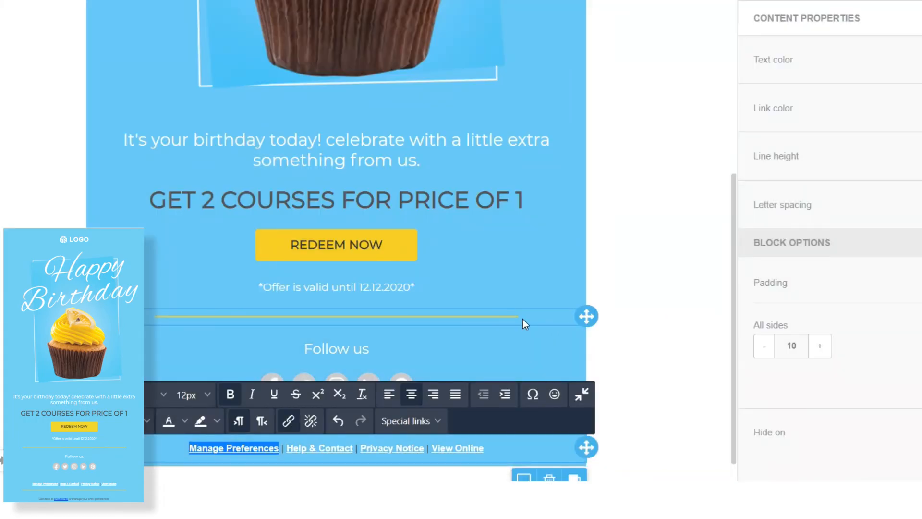
pyautogui.click(574, 343)
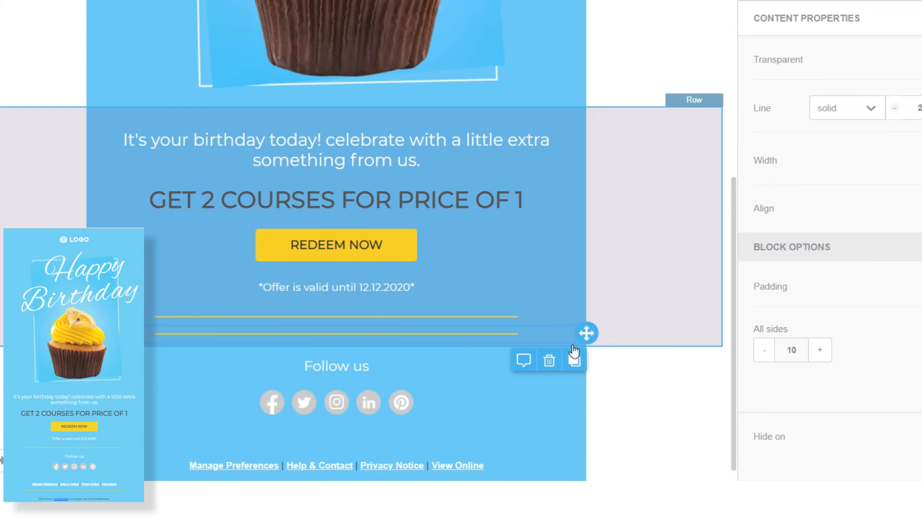
pyautogui.moveTo(586, 333); pyautogui.dragTo(575, 470)
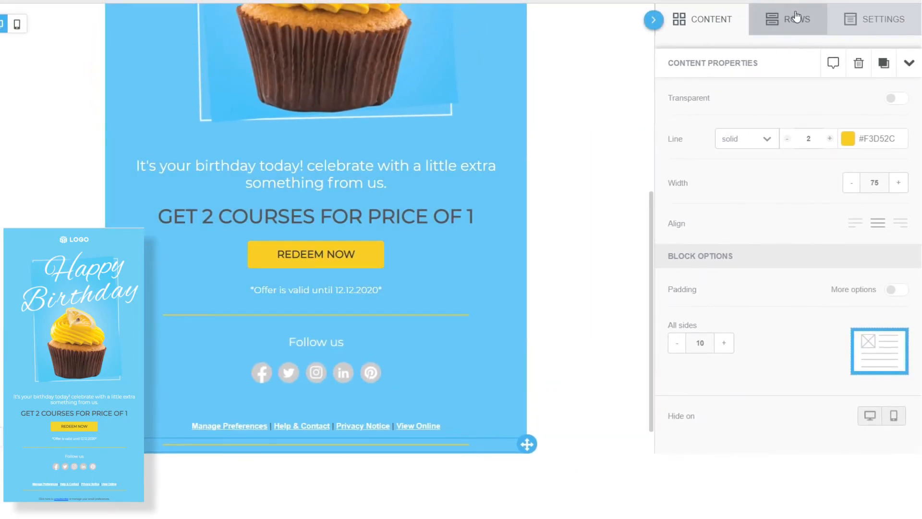
# Add the "Unsubscribe Vanilla" row from the row Library below the bottom divider
pyautogui.click(797, 17)
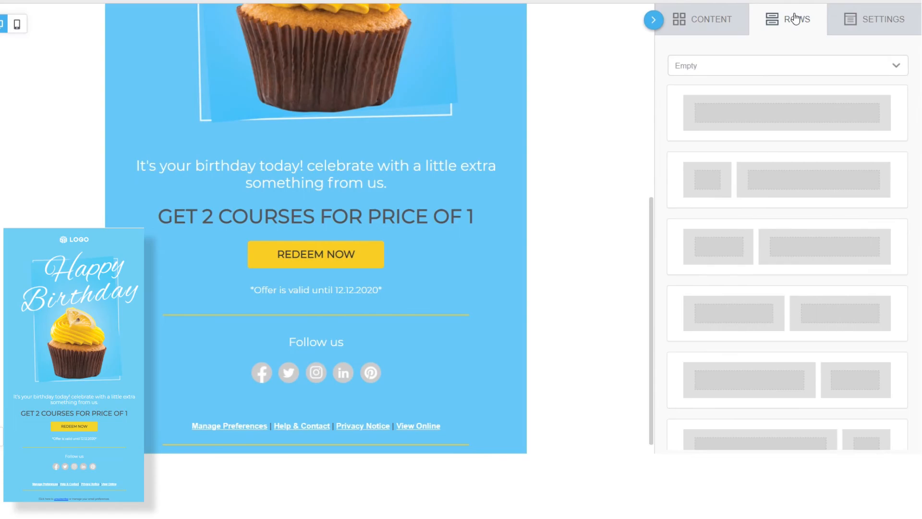
pyautogui.click(779, 66)
pyautogui.click(774, 136)
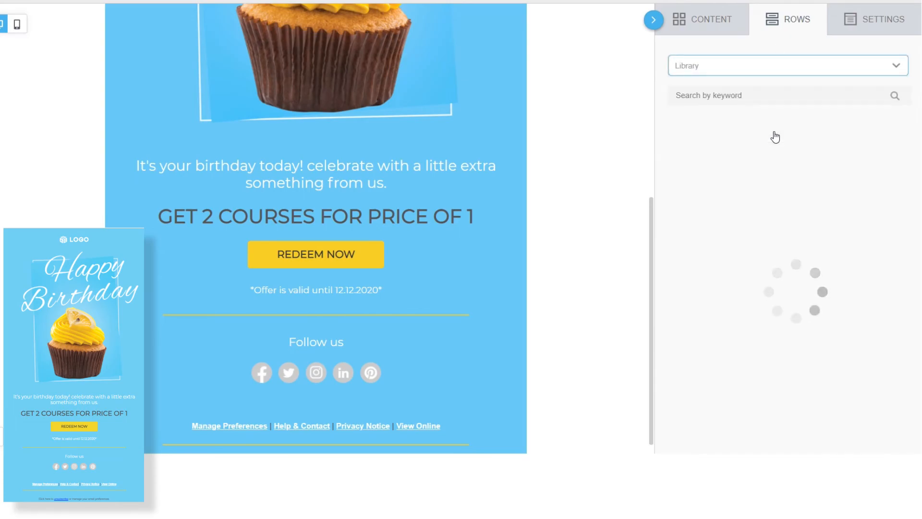
pyautogui.scroll(-5, 774, 138)
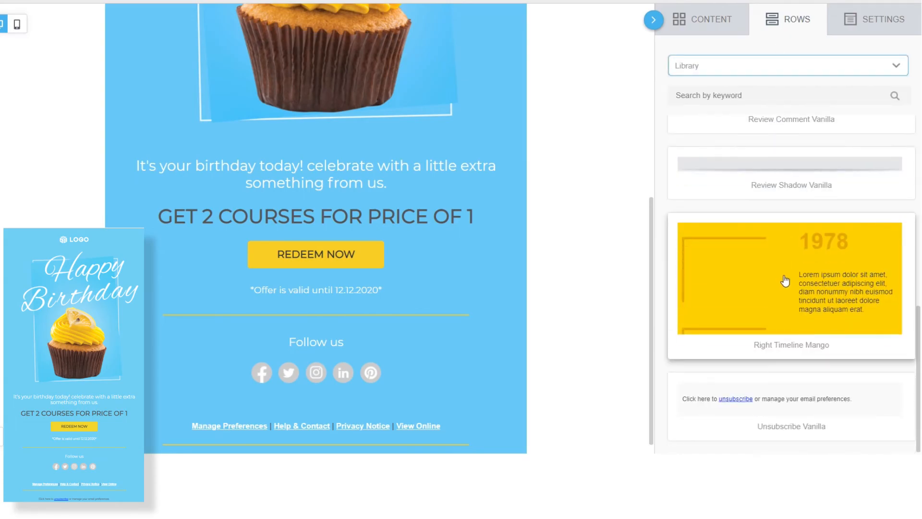
pyautogui.moveTo(816, 391); pyautogui.dragTo(335, 414)
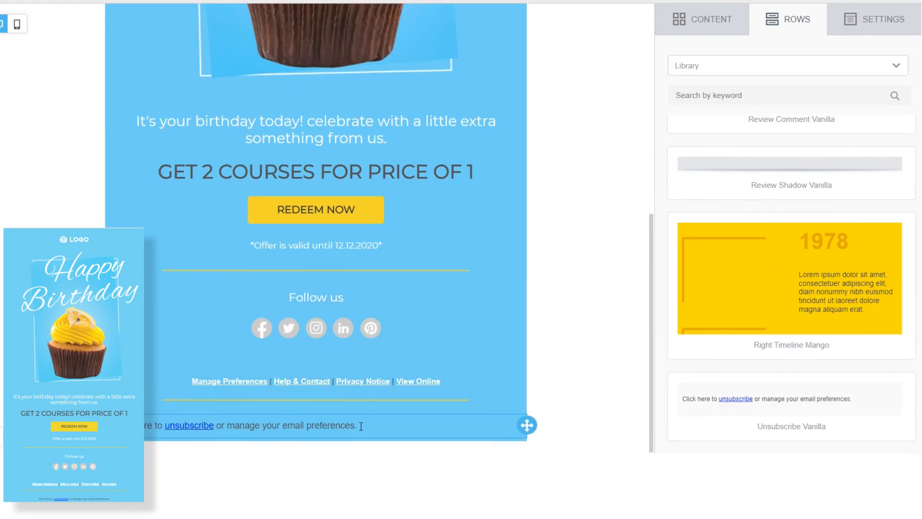
# Center the unsubscribe text at the end of the email and set its font size to 12px
pyautogui.click(365, 425)
pyautogui.tripleClick(344, 425)
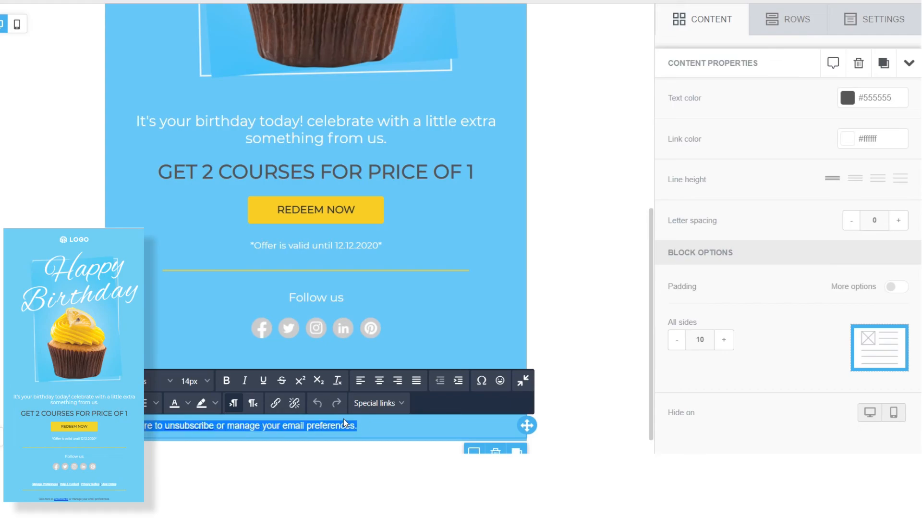
pyautogui.click(379, 380)
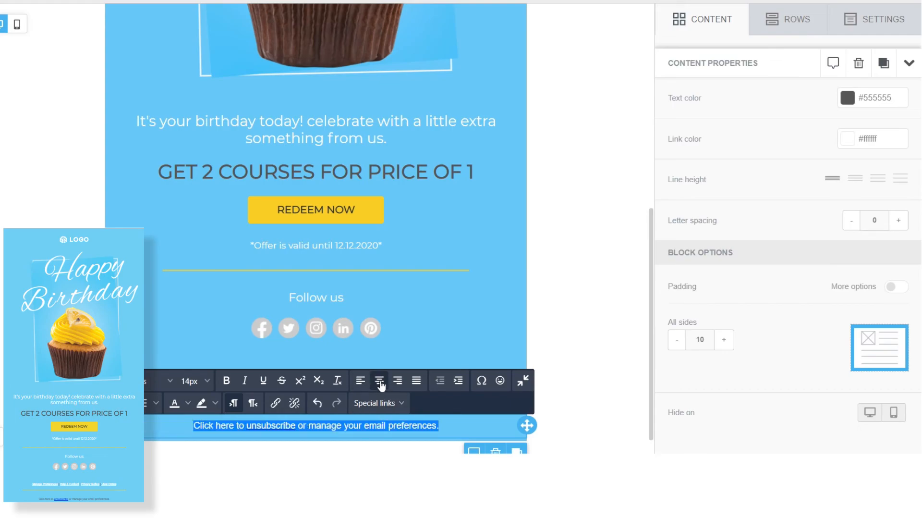
pyautogui.click(207, 381)
pyautogui.click(180, 220)
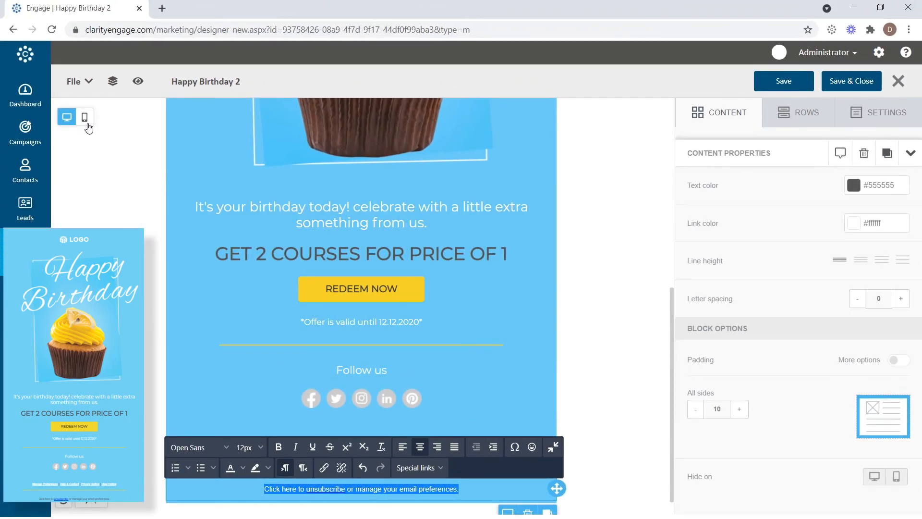
# Review the email in the mobile layout, and save the design after returning to the desktop layout
pyautogui.click(85, 119)
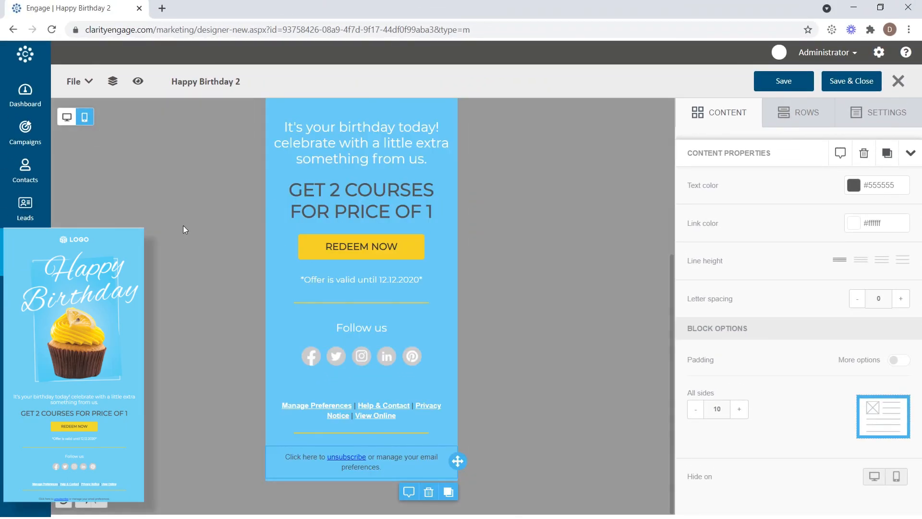
pyautogui.scroll(5, 233, 298)
pyautogui.scroll(-5, 236, 301)
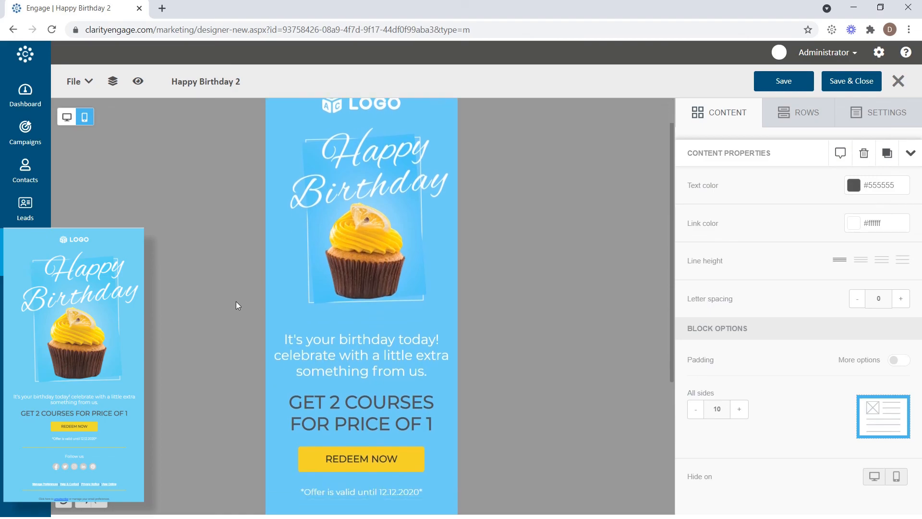
pyautogui.click(67, 117)
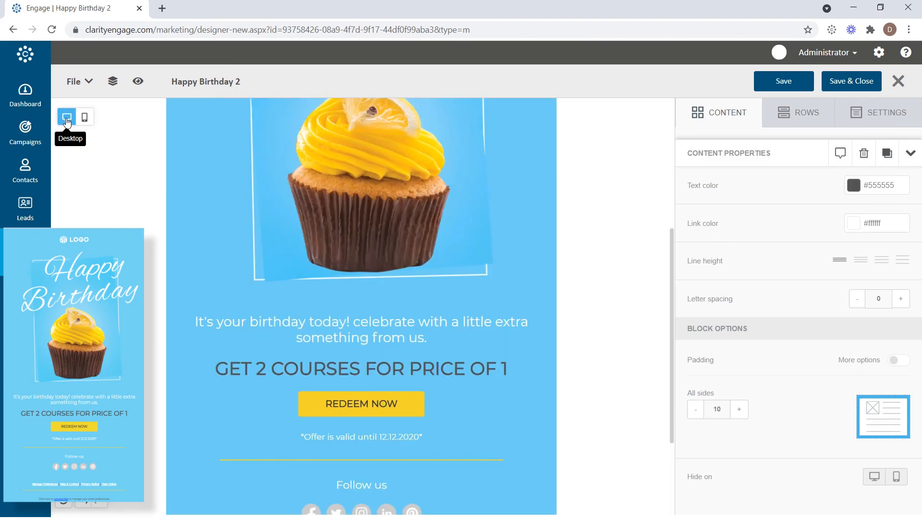
pyautogui.click(802, 81)
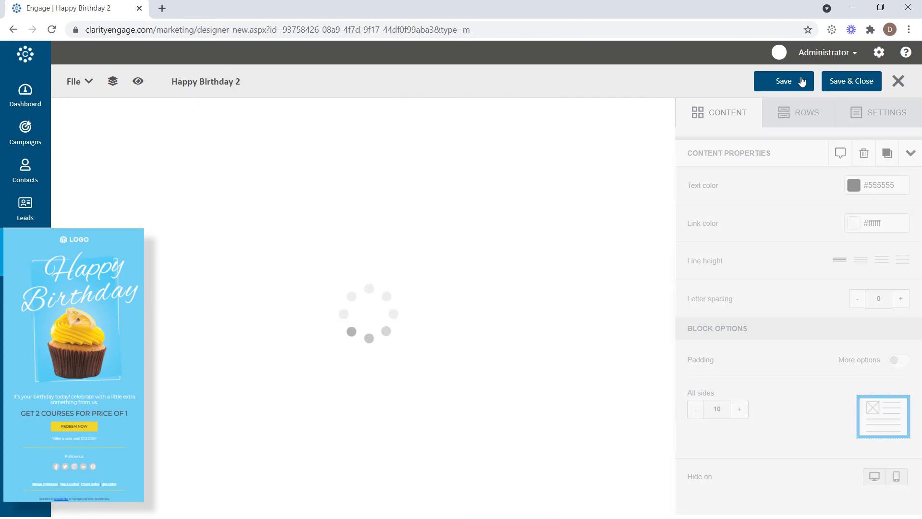